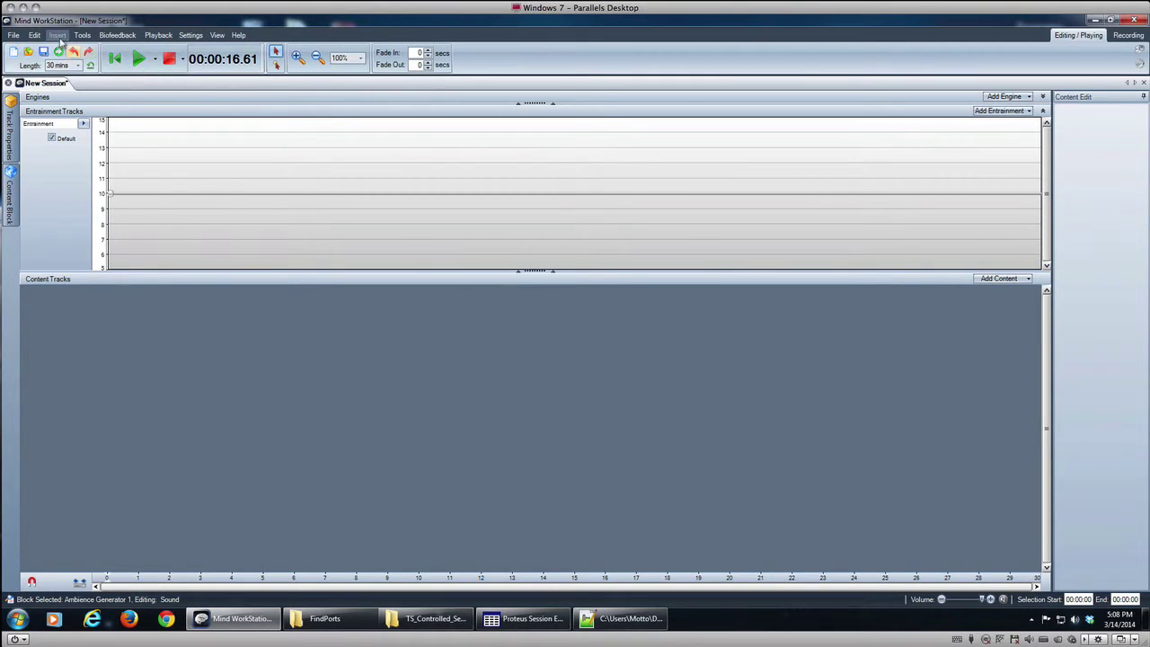
Insert an Ambience Generator into the session and load the Thunder Storm preset.
{"action": "left_click", "coordinate": [57, 35]}
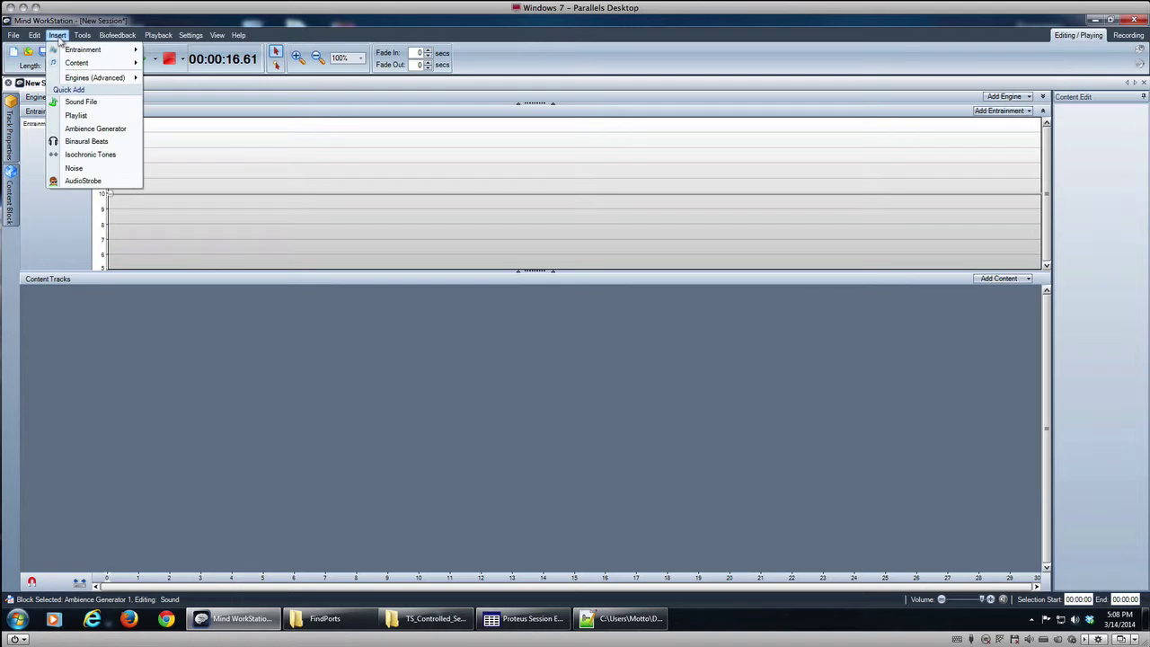
{"action": "left_click", "coordinate": [115, 131]}
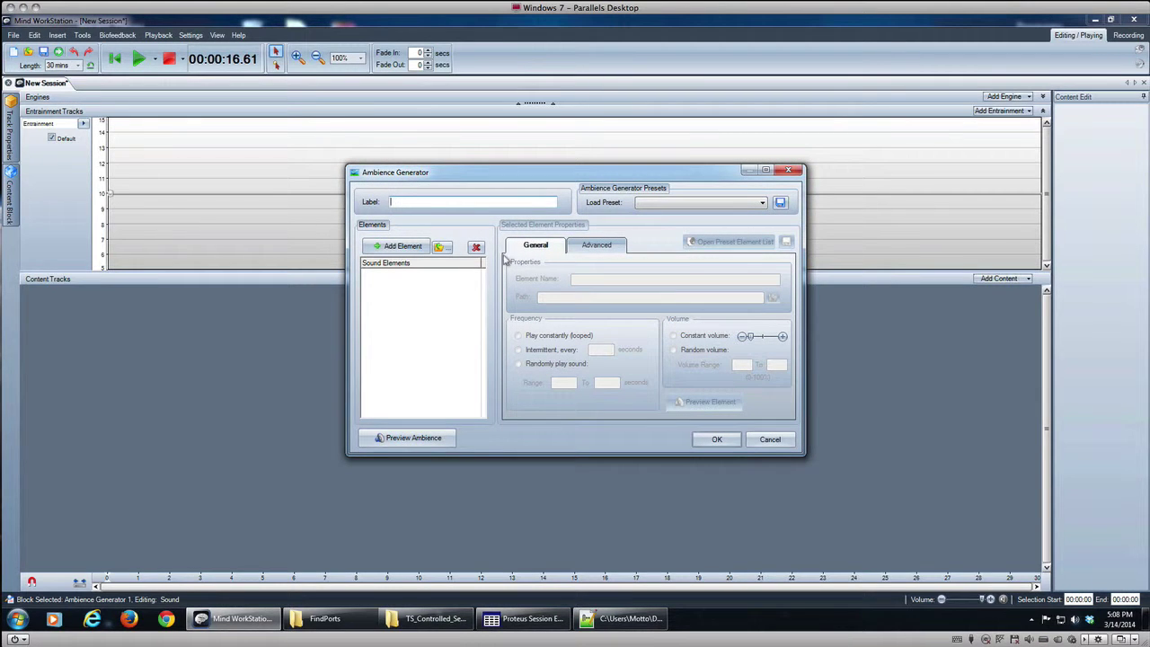
{"action": "left_click", "coordinate": [656, 203]}
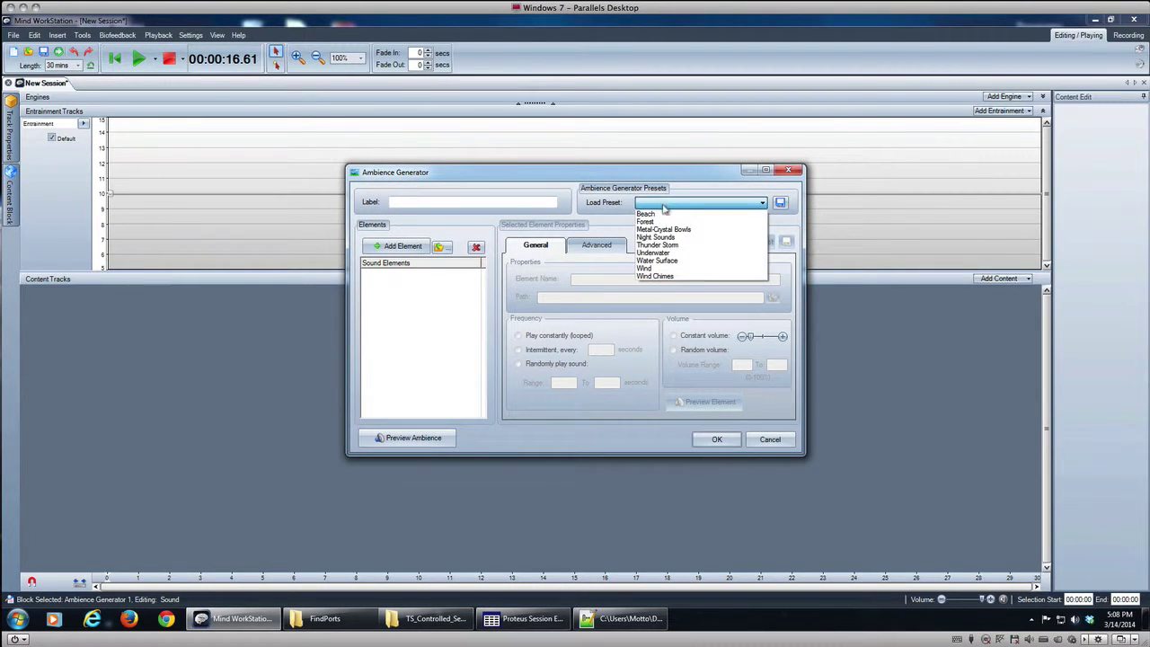
{"action": "left_click", "coordinate": [689, 246]}
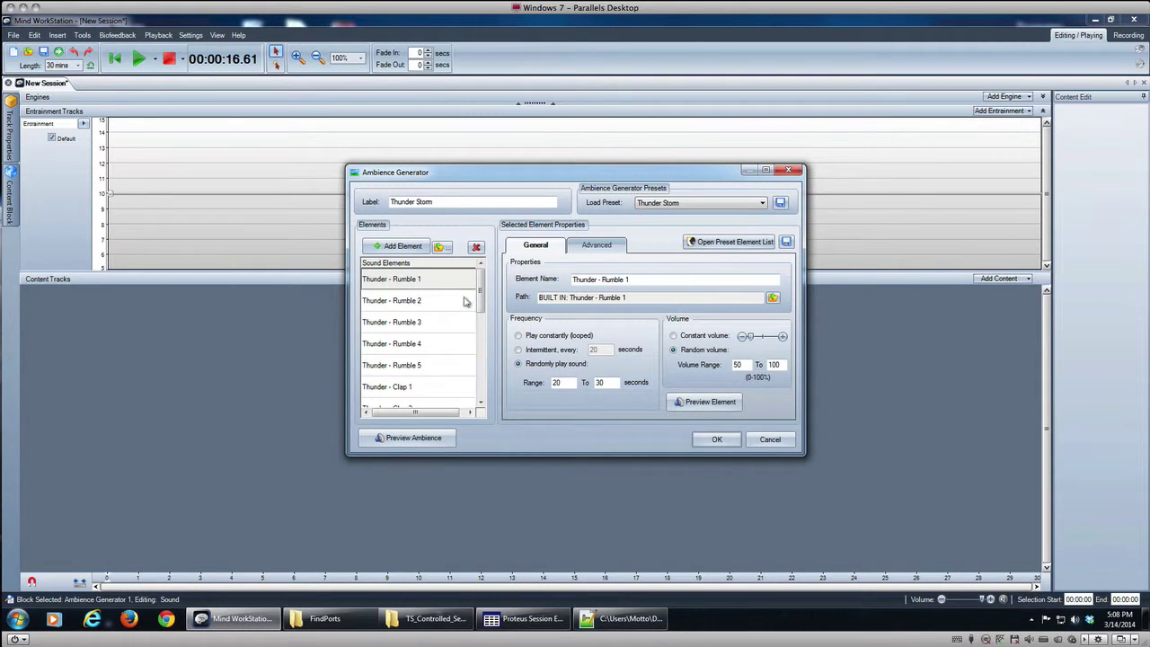
Remove the rain, wind background and gust elements from the ambience, keeping only the thunder rumbles and claps.
{"action": "mouse_move", "coordinate": [482, 292]}
{"action": "left_mouse_down"}
{"action": "mouse_move", "coordinate": [482, 305]}
{"action": "mouse_move", "coordinate": [482, 292]}
{"action": "left_mouse_up"}
{"action": "left_click_drag", "start_coordinate": [480, 292], "coordinate": [481, 329]}
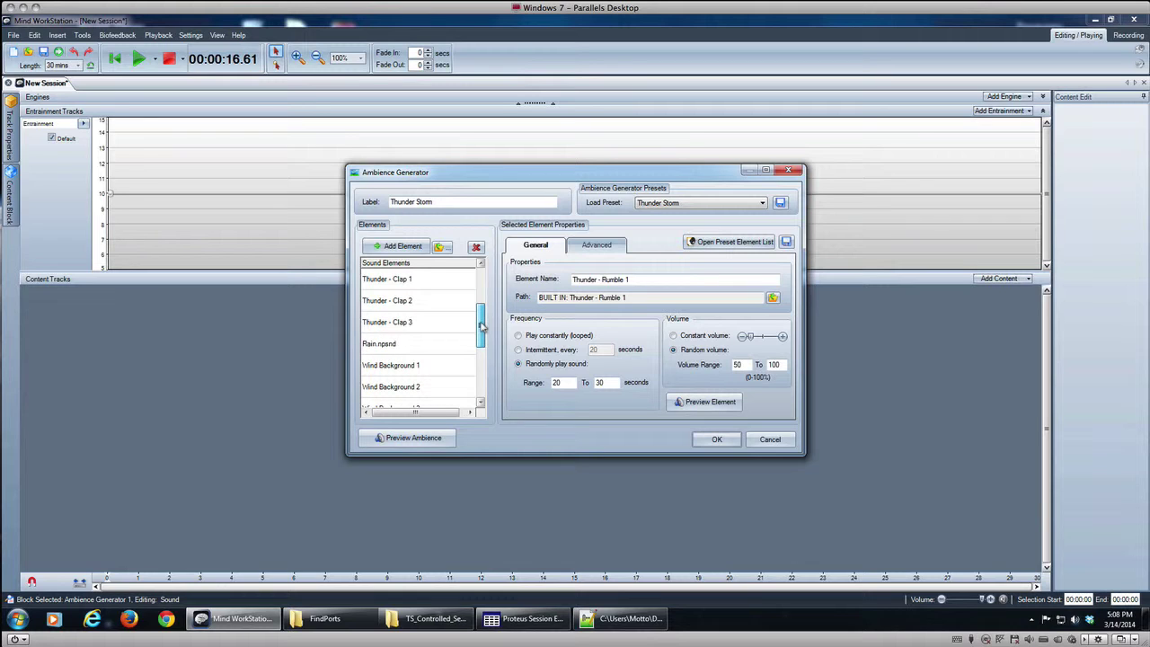
{"action": "left_click", "coordinate": [448, 345]}
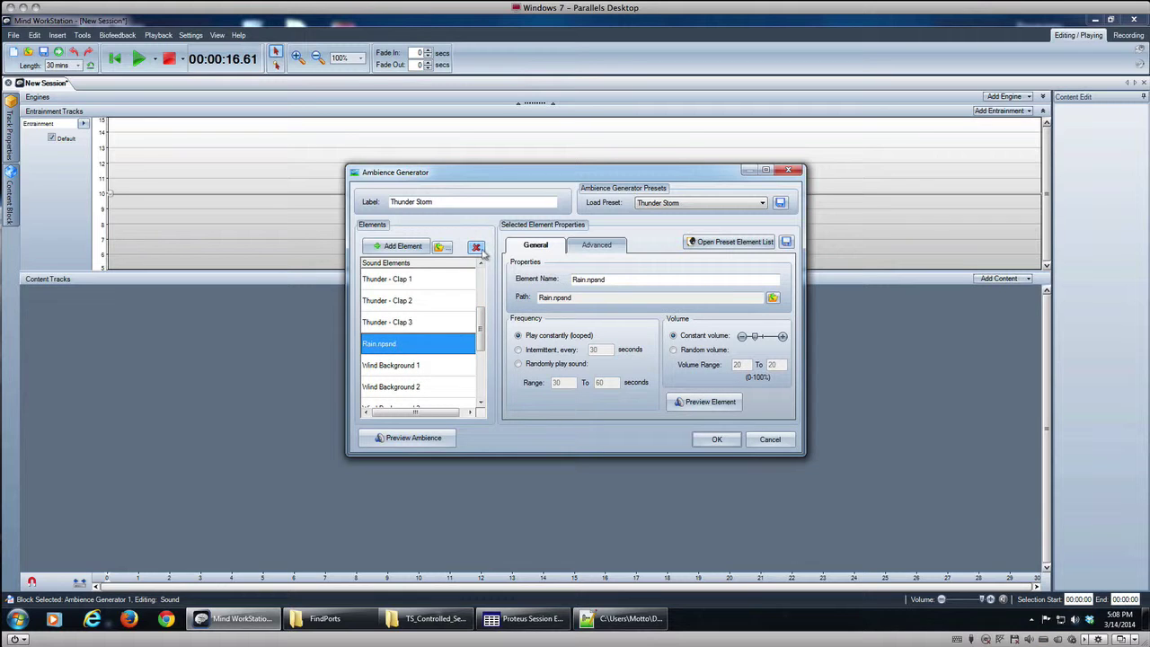
{"action": "left_click", "coordinate": [476, 248]}
{"action": "left_click", "coordinate": [477, 247]}
{"action": "left_click", "coordinate": [476, 247]}
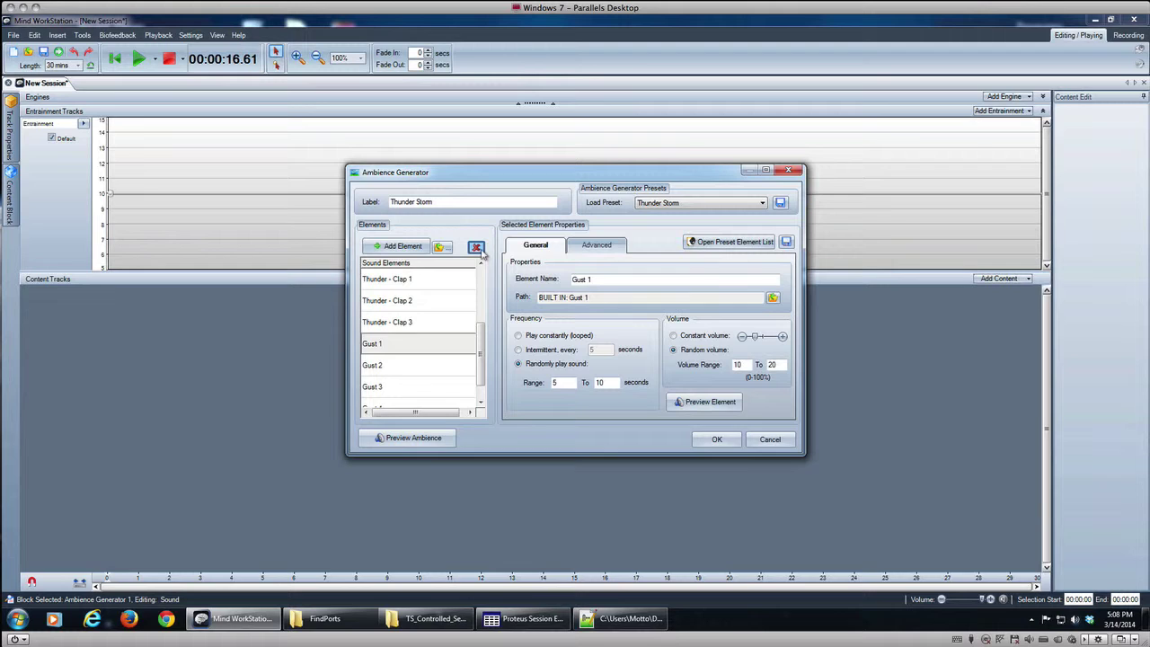
{"action": "left_click", "coordinate": [477, 247]}
{"action": "left_click", "coordinate": [476, 247]}
{"action": "left_click", "coordinate": [476, 247]}
{"action": "left_click", "coordinate": [479, 249]}
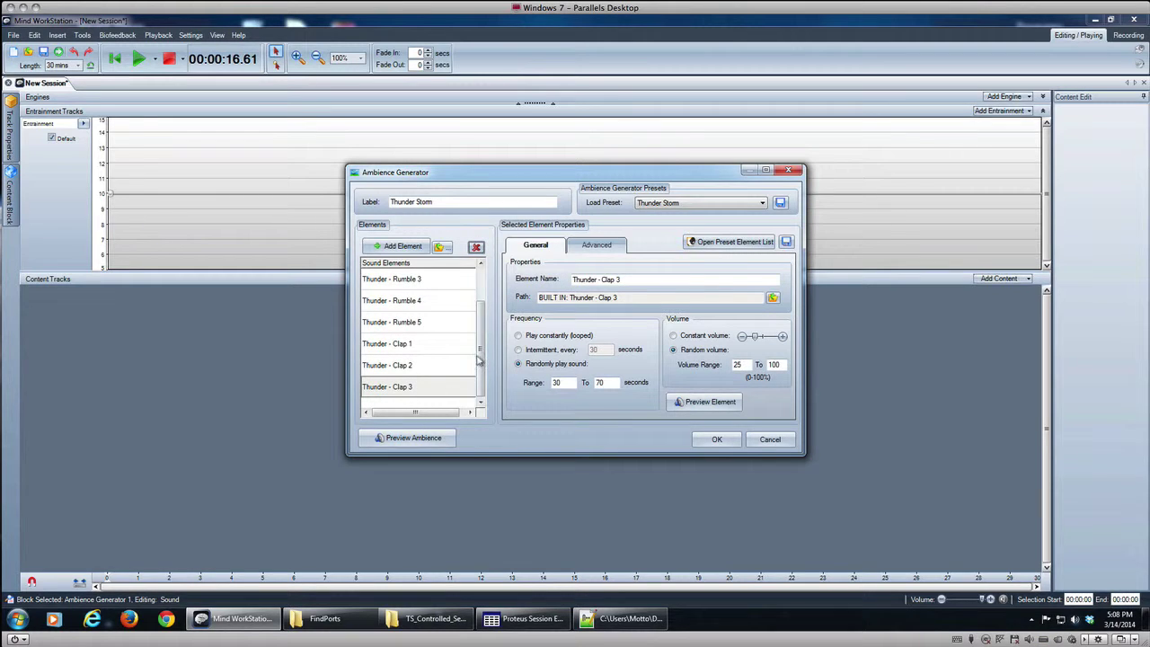
Set Thunder - Rumble 1 to play intermittently every 2 seconds.
{"action": "left_click_drag", "start_coordinate": [480, 360], "coordinate": [481, 286]}
{"action": "left_click", "coordinate": [422, 283]}
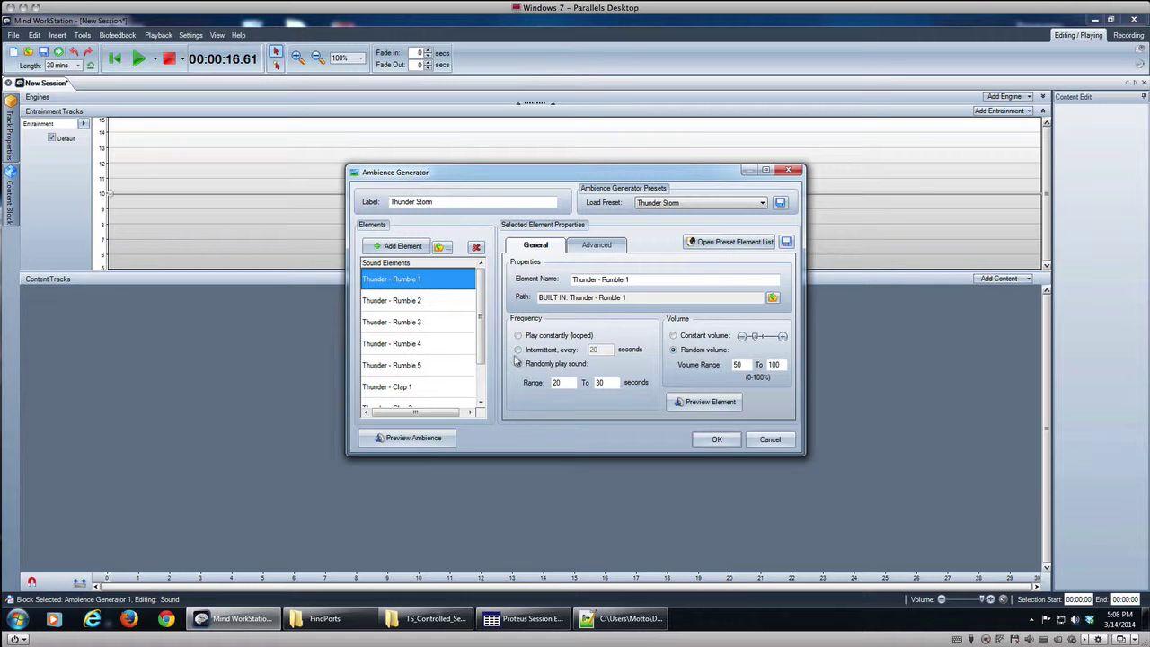
{"action": "left_click", "coordinate": [518, 350]}
{"action": "double_click", "coordinate": [593, 349]}
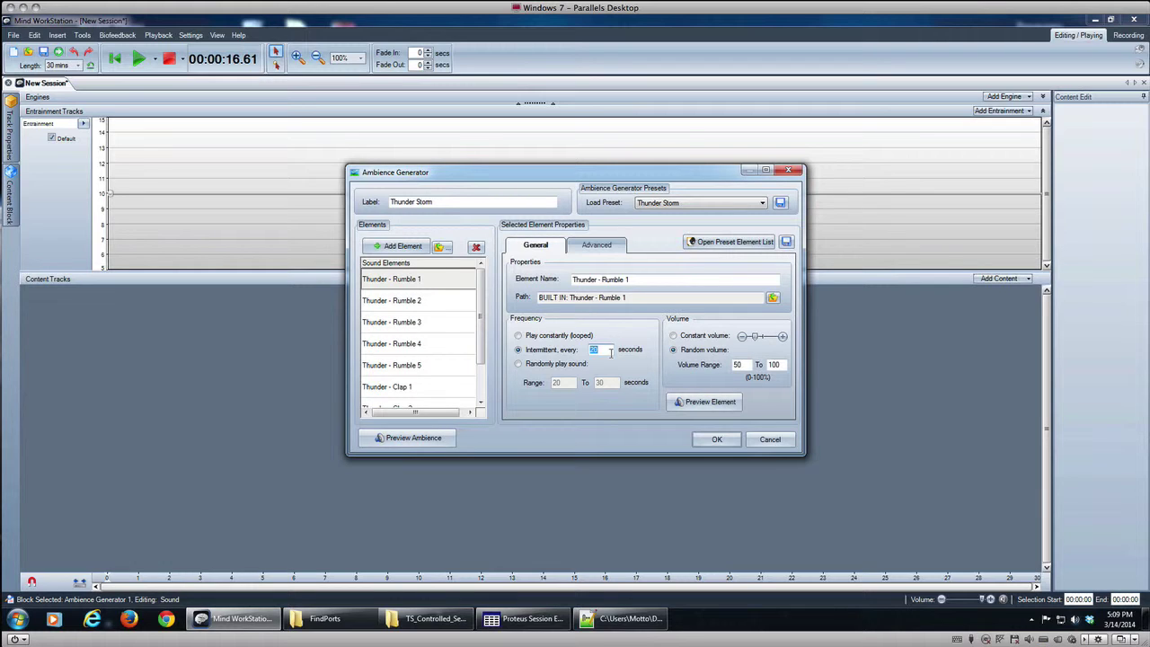
Set Thunder - Rumble 2 to play intermittently every 5 seconds and Thunder - Rumble 3 every 4 seconds.
{"action": "left_click", "coordinate": [422, 306]}
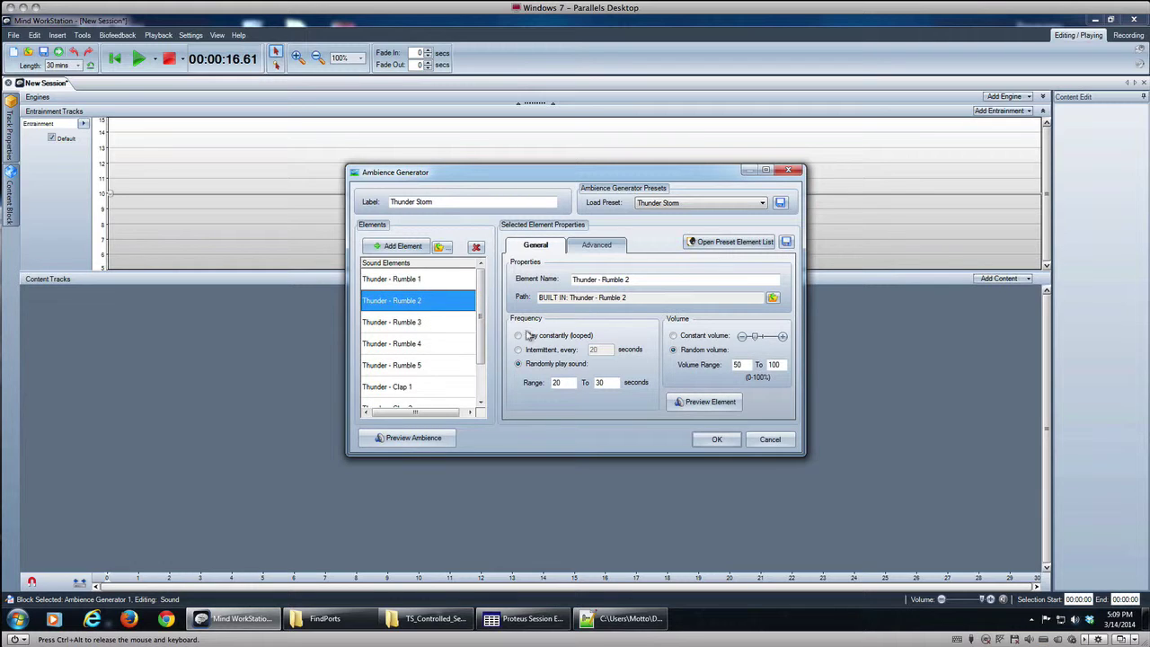
{"action": "left_click", "coordinate": [543, 349]}
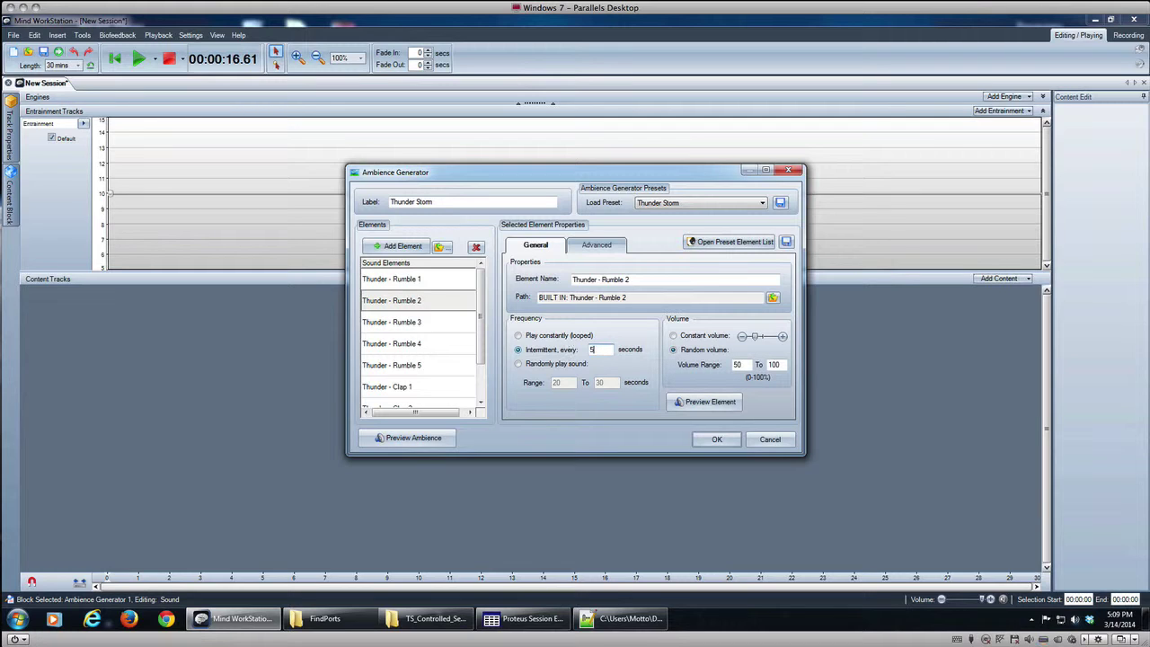
{"action": "left_click", "coordinate": [444, 326]}
{"action": "left_click", "coordinate": [538, 355]}
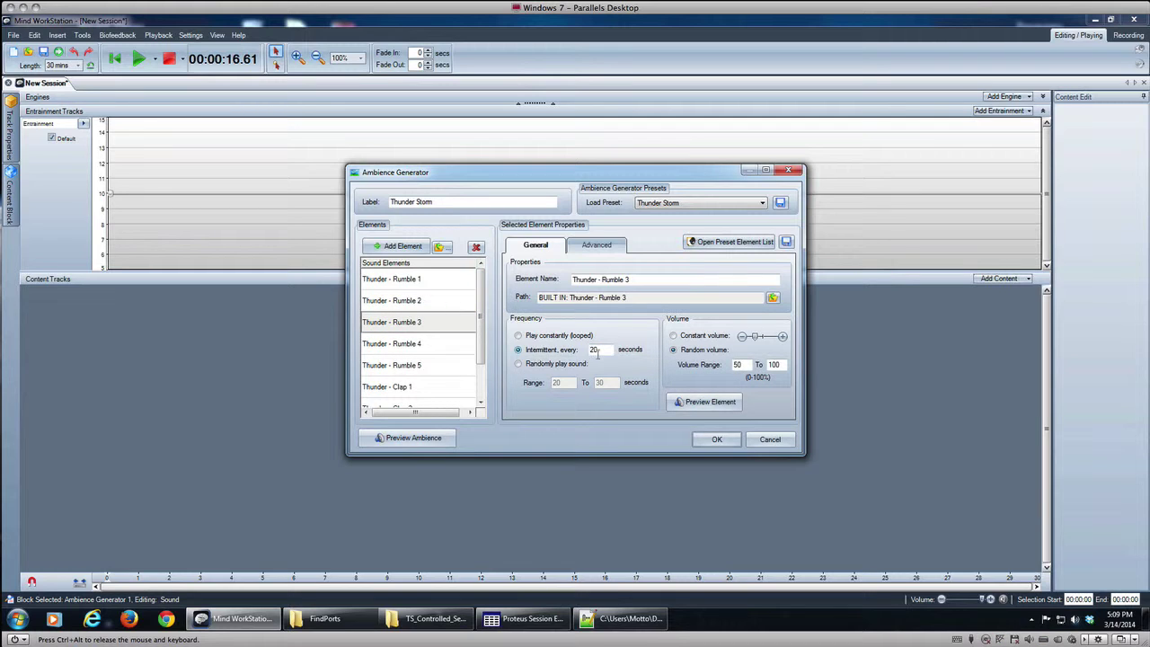
{"action": "type", "text": "4"}
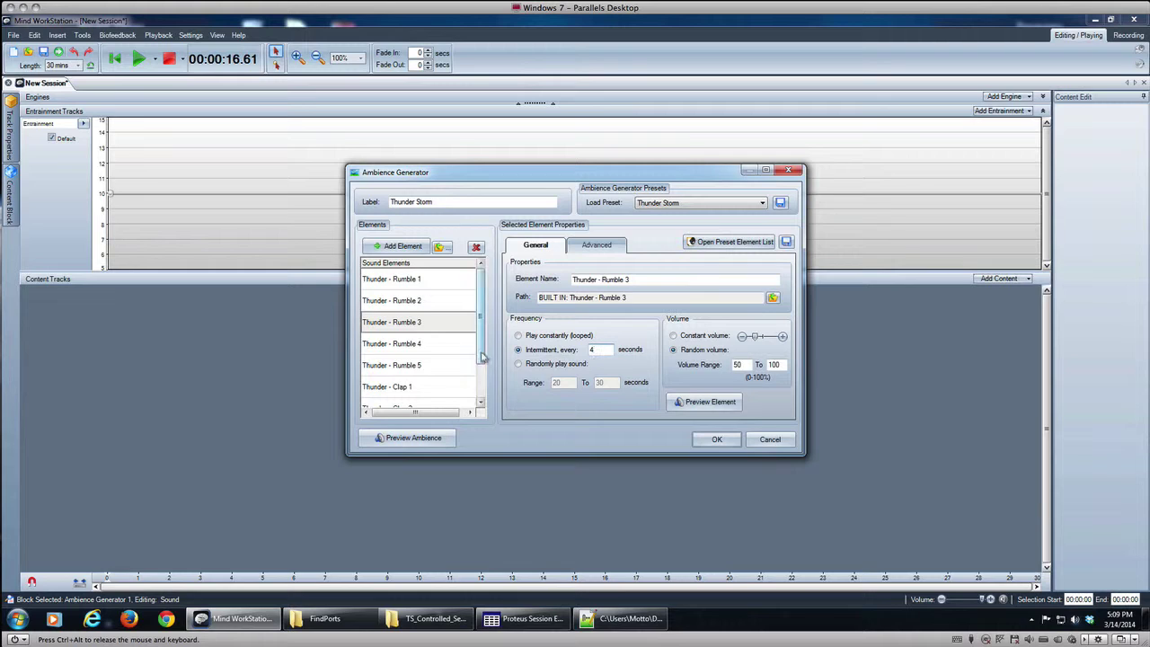
Set Thunder - Rumble 4 to play intermittently every 3 seconds and Thunder - Rumble 5 every 2 seconds.
{"action": "left_click", "coordinate": [447, 343]}
{"action": "left_click", "coordinate": [556, 350]}
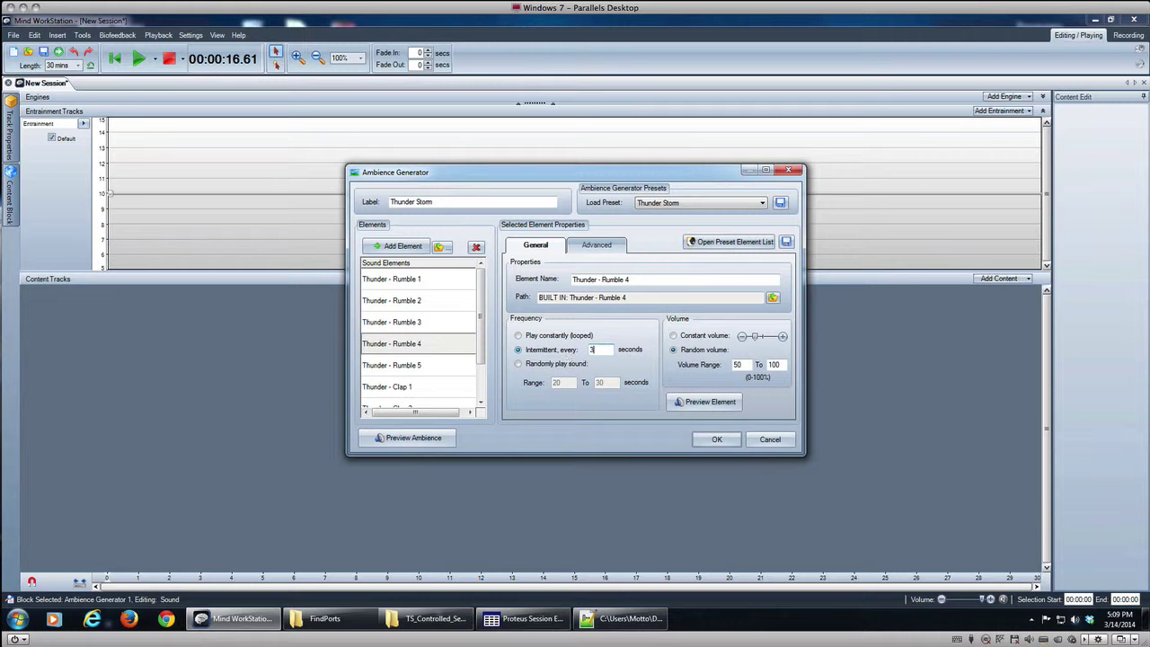
{"action": "left_click", "coordinate": [443, 363]}
{"action": "left_click", "coordinate": [538, 349]}
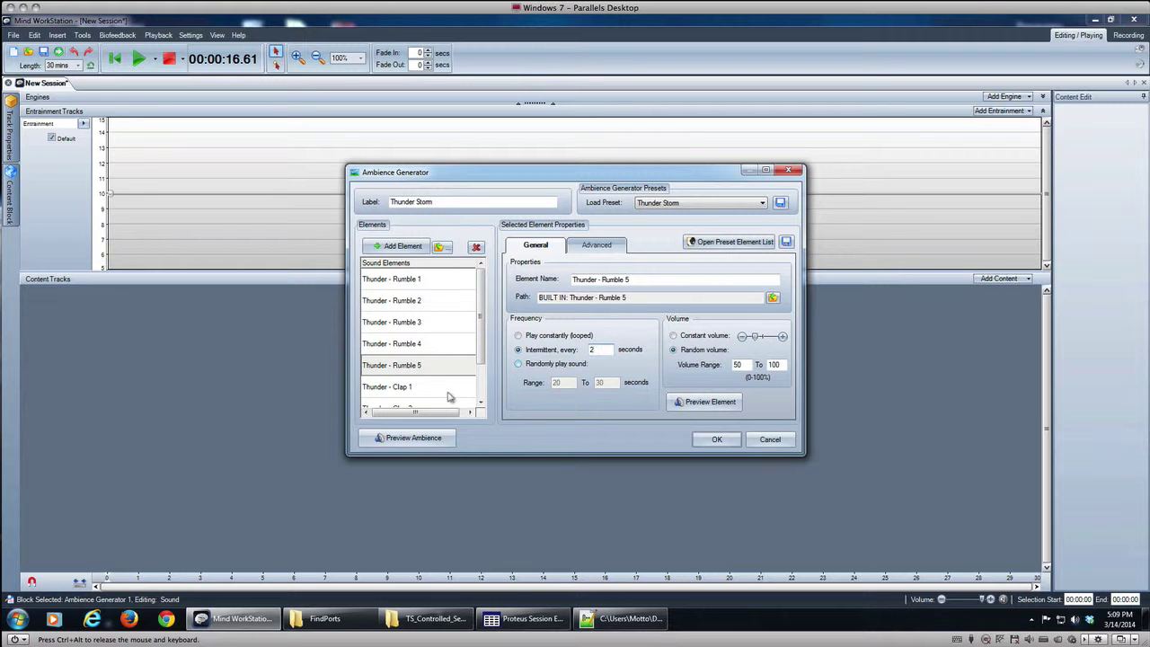
Switch the Thunder - Clap 1 and Thunder - Clap 2 elements to intermittent playback.
{"action": "left_click", "coordinate": [431, 388]}
{"action": "left_click", "coordinate": [550, 351]}
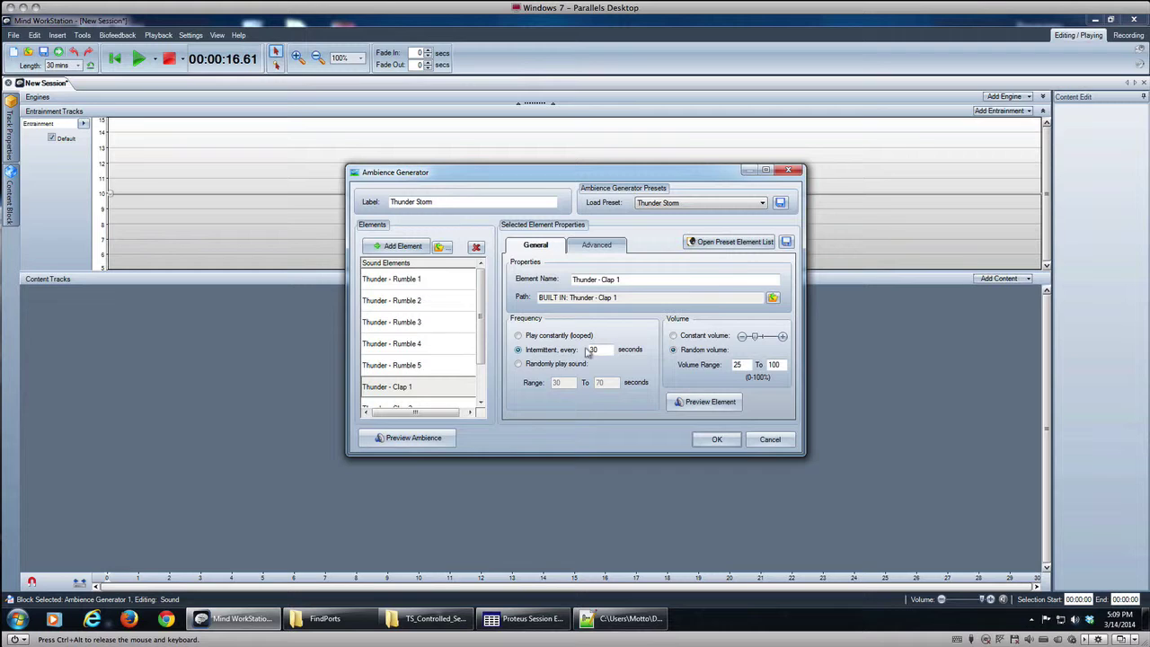
{"action": "left_click", "coordinate": [541, 355]}
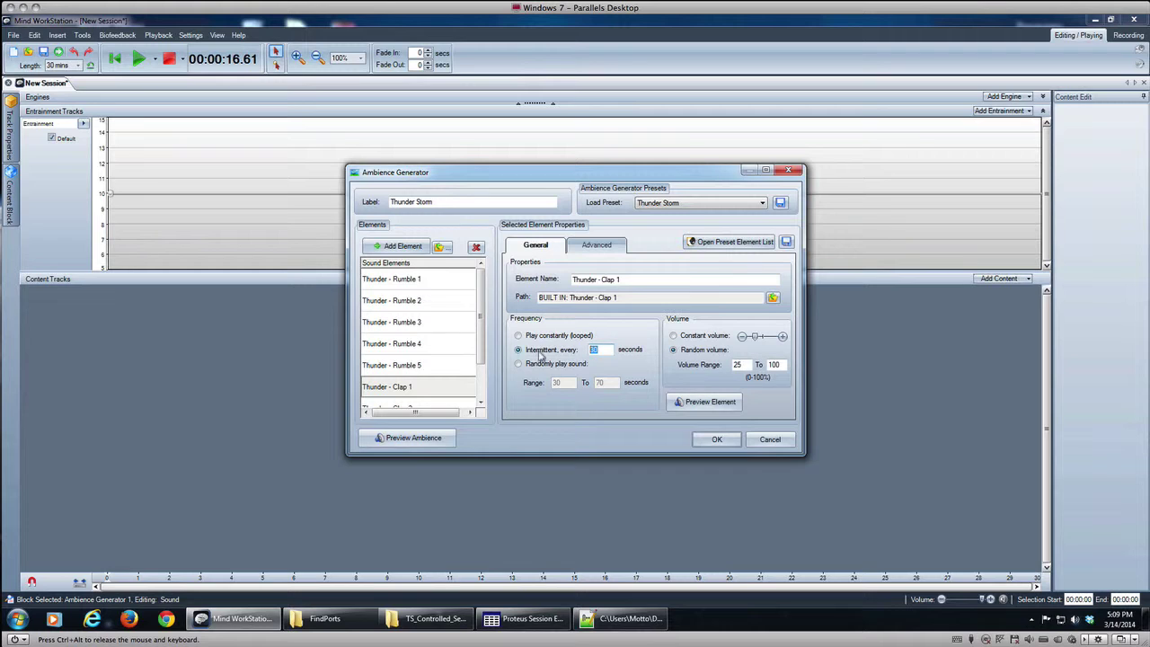
{"action": "scroll", "coordinate": [483, 361], "scroll_direction": "down", "scroll_amount": 2}
{"action": "left_click", "coordinate": [442, 366]}
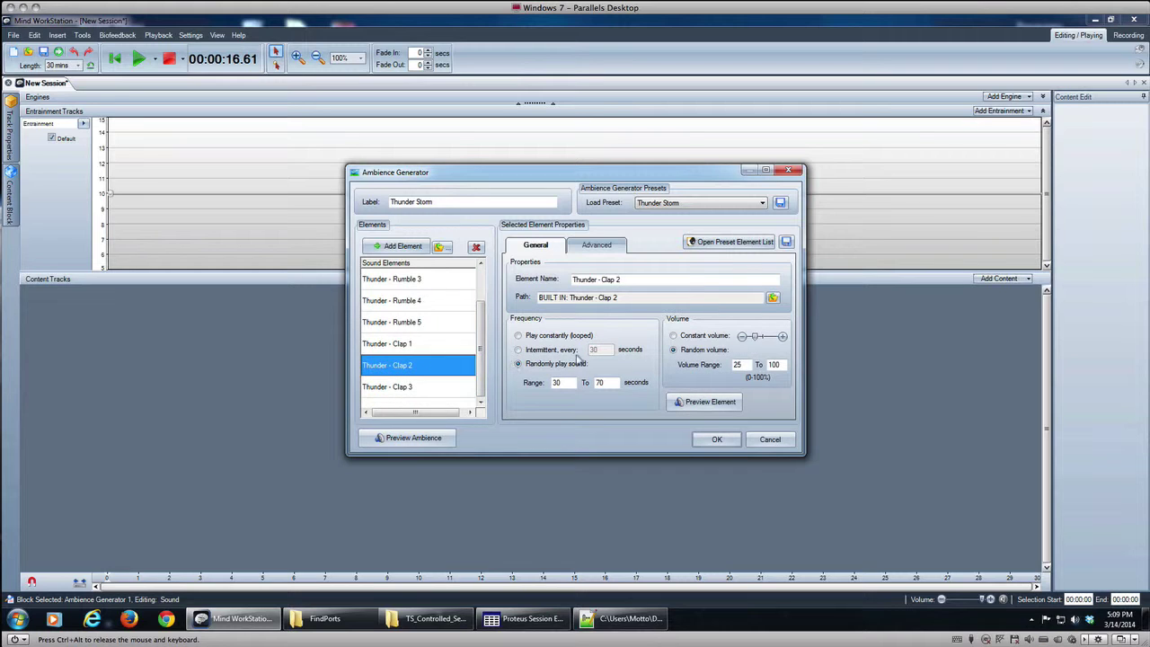
{"action": "left_click", "coordinate": [518, 349]}
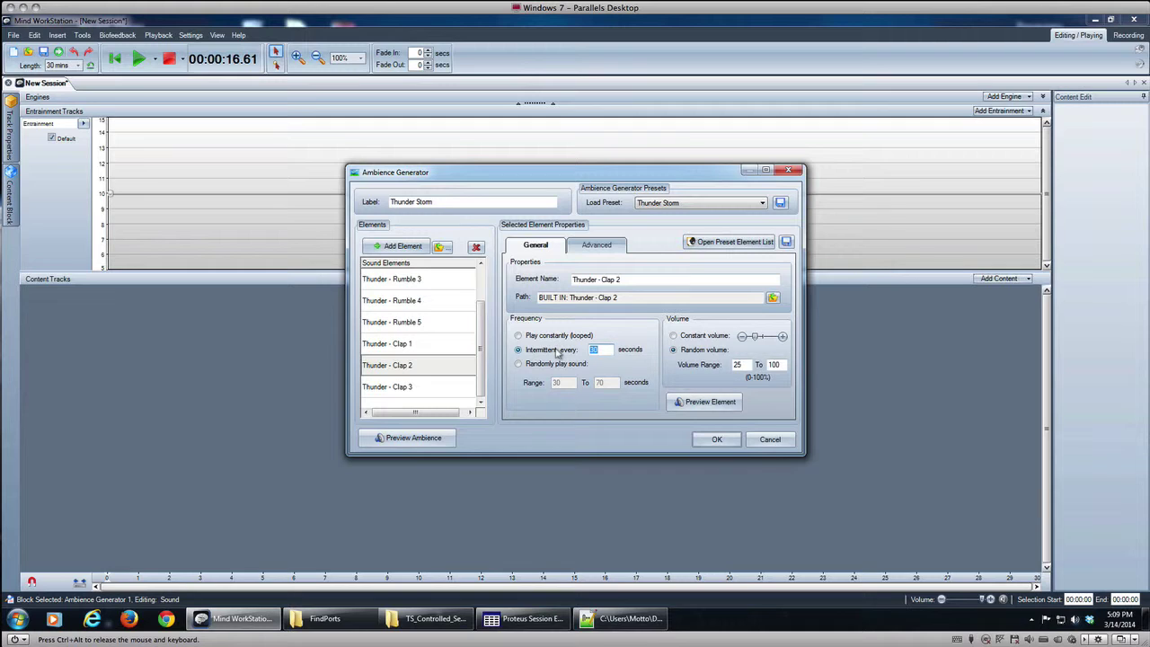
Set Thunder - Clap 3 to play intermittently every 10 seconds.
{"action": "left_click", "coordinate": [419, 386]}
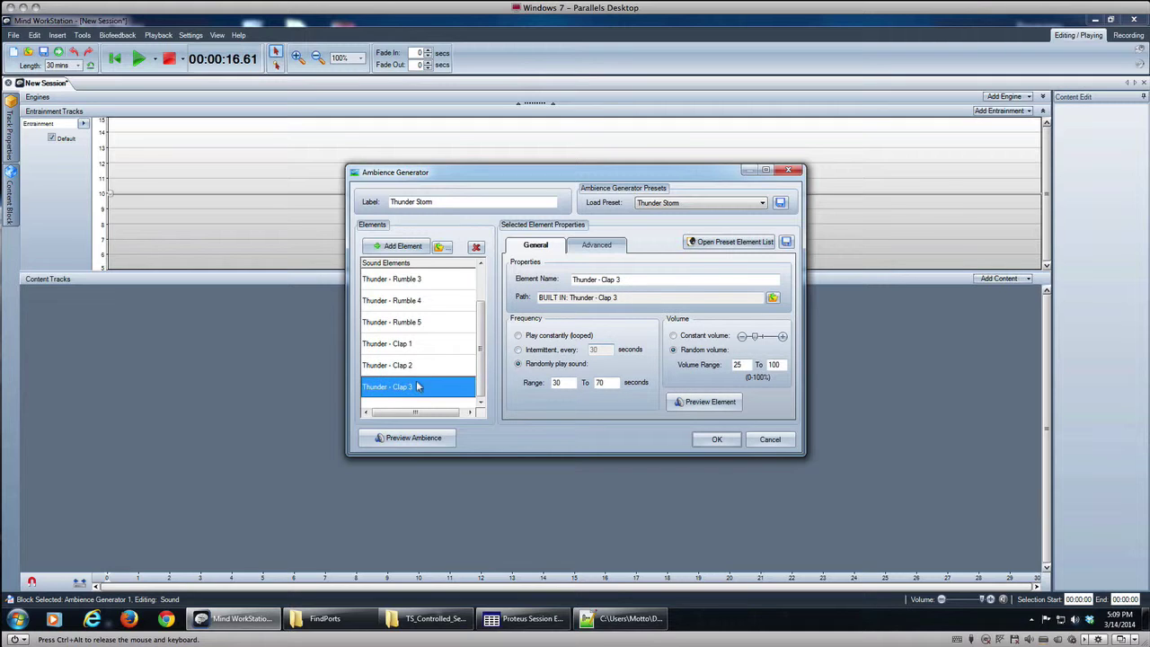
{"action": "left_click", "coordinate": [520, 349]}
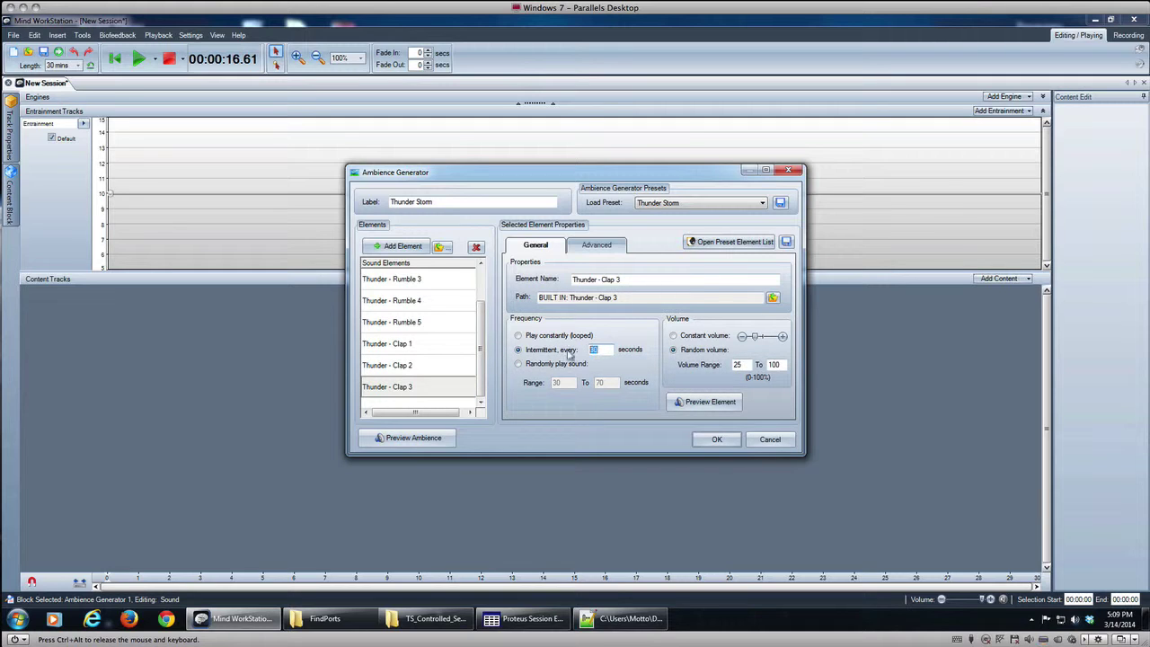
{"action": "type", "text": "10"}
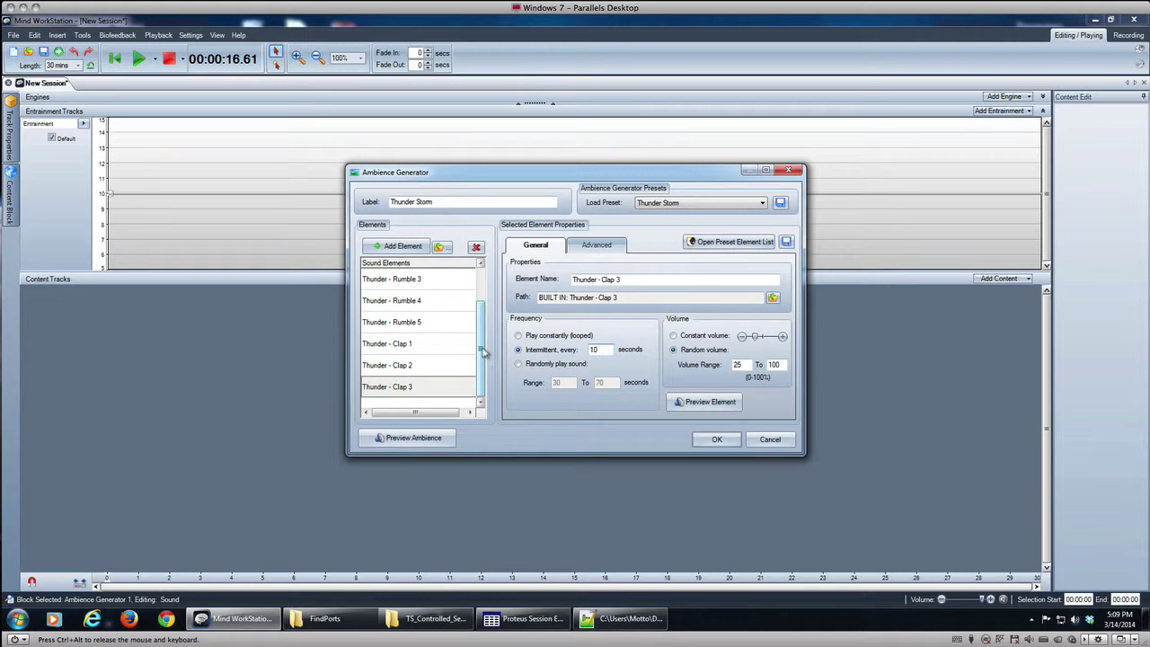
Preview the complete thunder ambience with all its elements, and stop the playback.
{"action": "left_click_drag", "start_coordinate": [483, 353], "coordinate": [484, 286]}
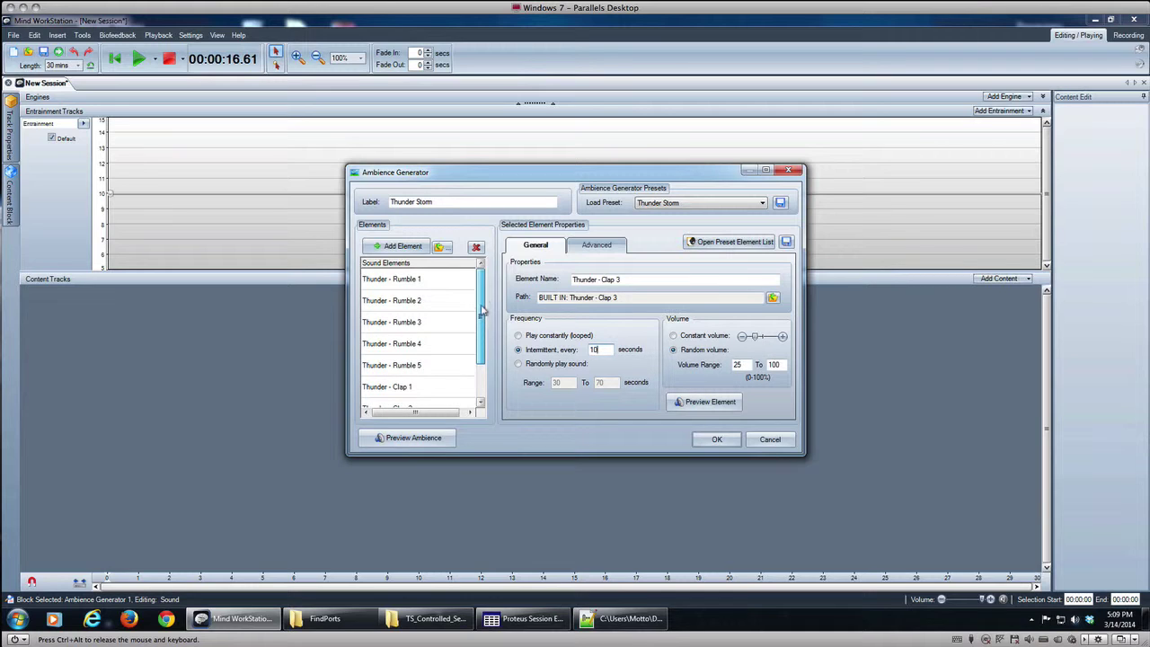
{"action": "left_click_drag", "start_coordinate": [482, 336], "coordinate": [483, 299]}
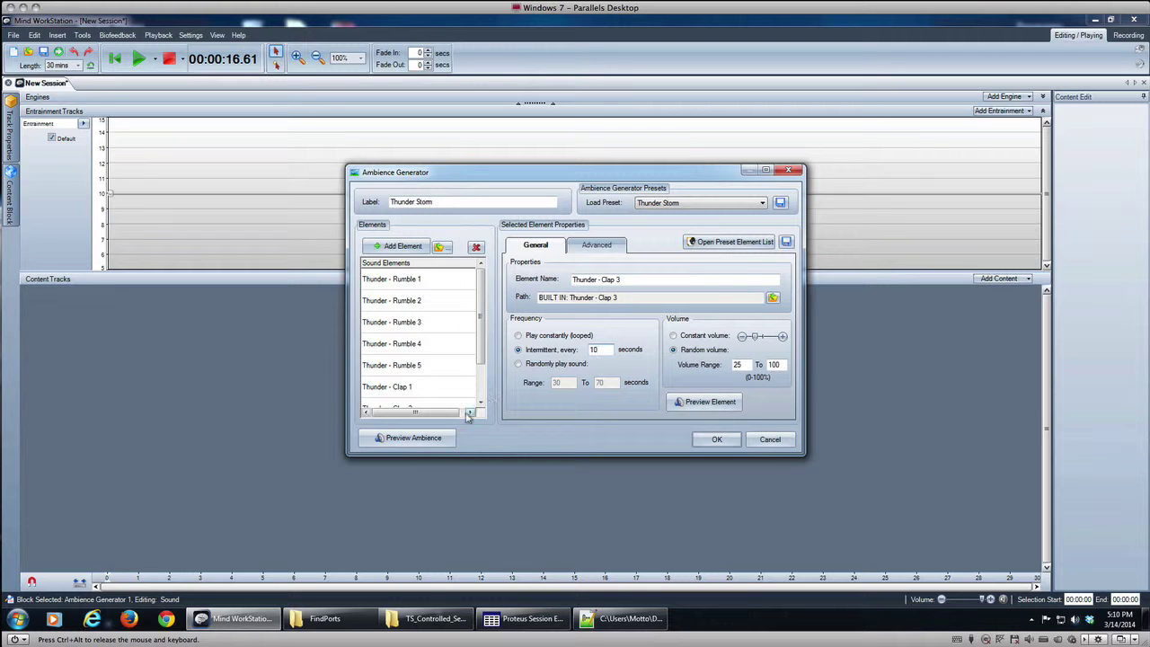
{"action": "left_click", "coordinate": [423, 438]}
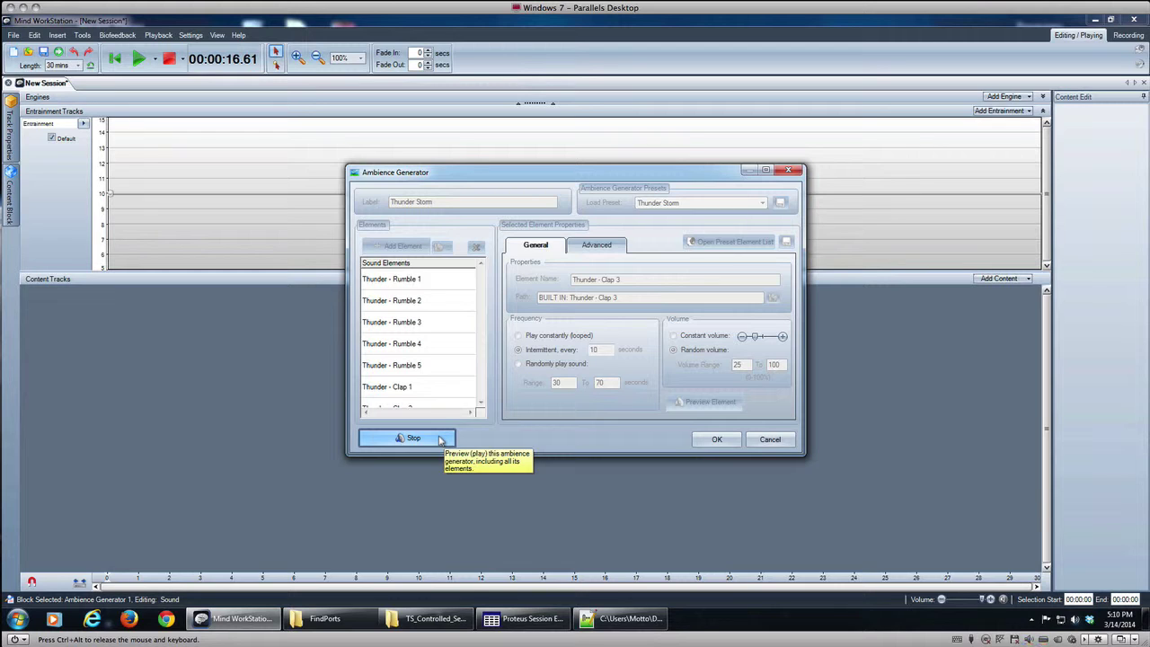
{"action": "left_click", "coordinate": [439, 438]}
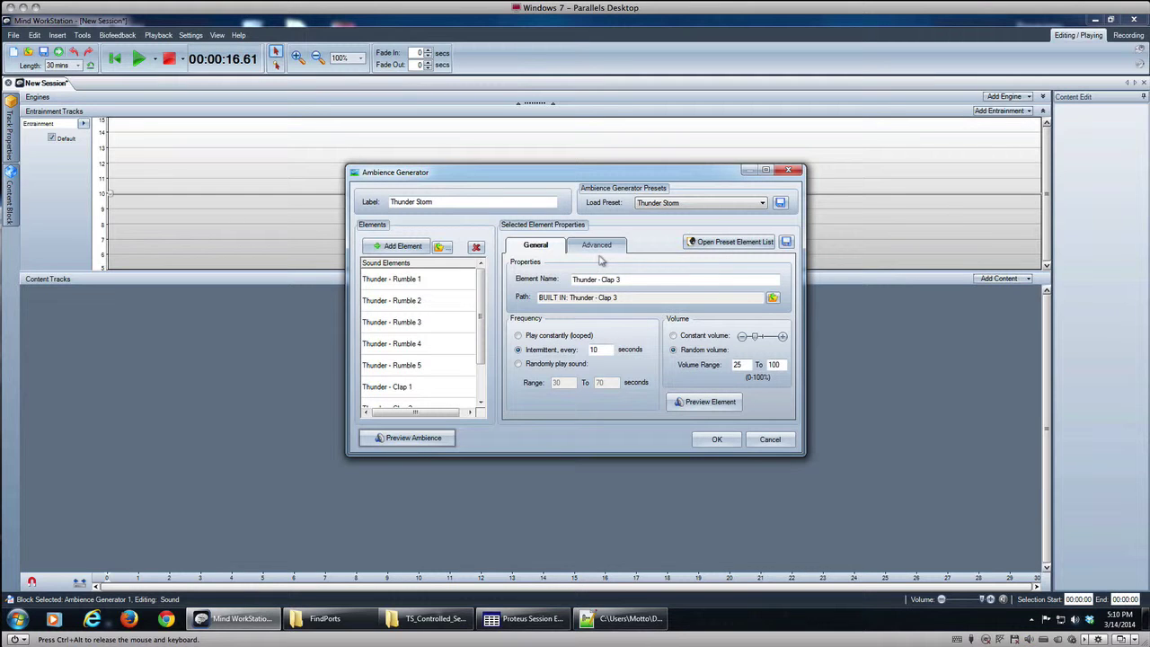
Examine the advanced panning, start/end time and fade settings of the thunder rumble and clap elements.
{"action": "left_click", "coordinate": [407, 281]}
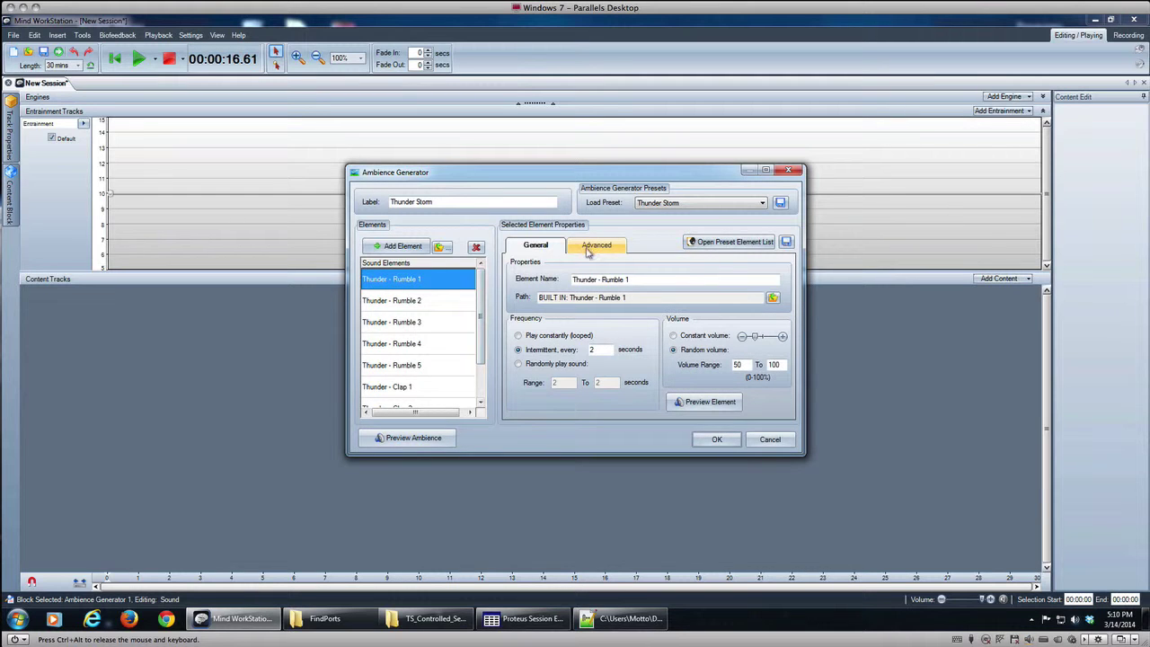
{"action": "left_click", "coordinate": [456, 322]}
{"action": "left_click", "coordinate": [596, 248]}
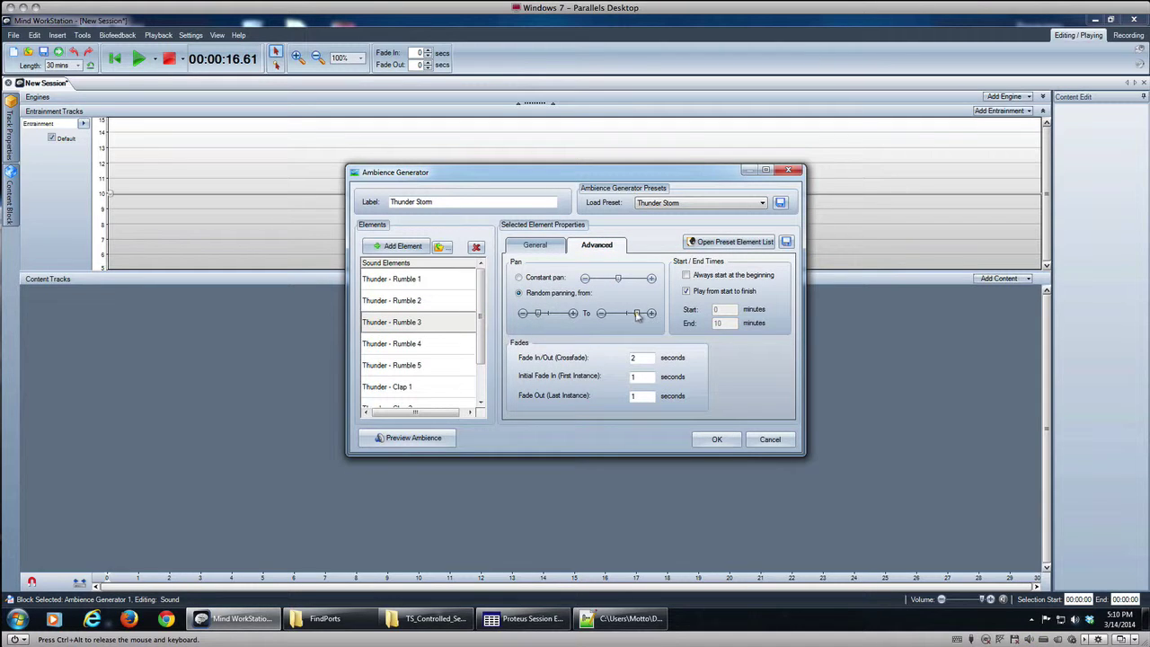
{"action": "left_click", "coordinate": [438, 347]}
{"action": "left_click", "coordinate": [429, 386]}
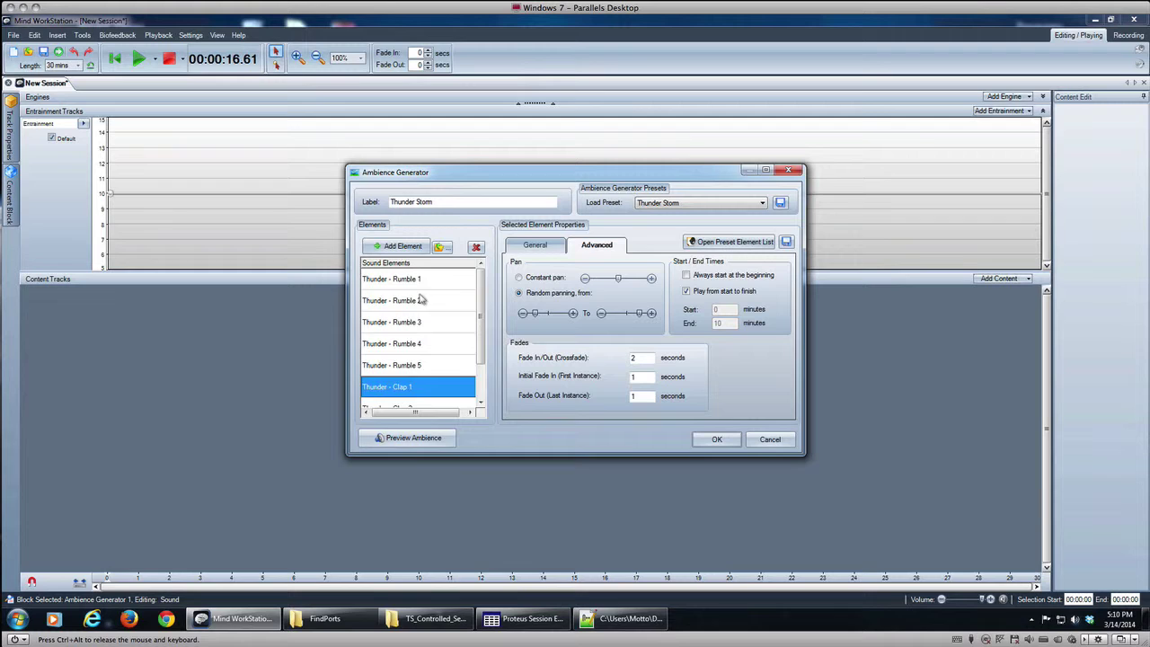
{"action": "left_click", "coordinate": [422, 300]}
{"action": "left_click", "coordinate": [431, 283]}
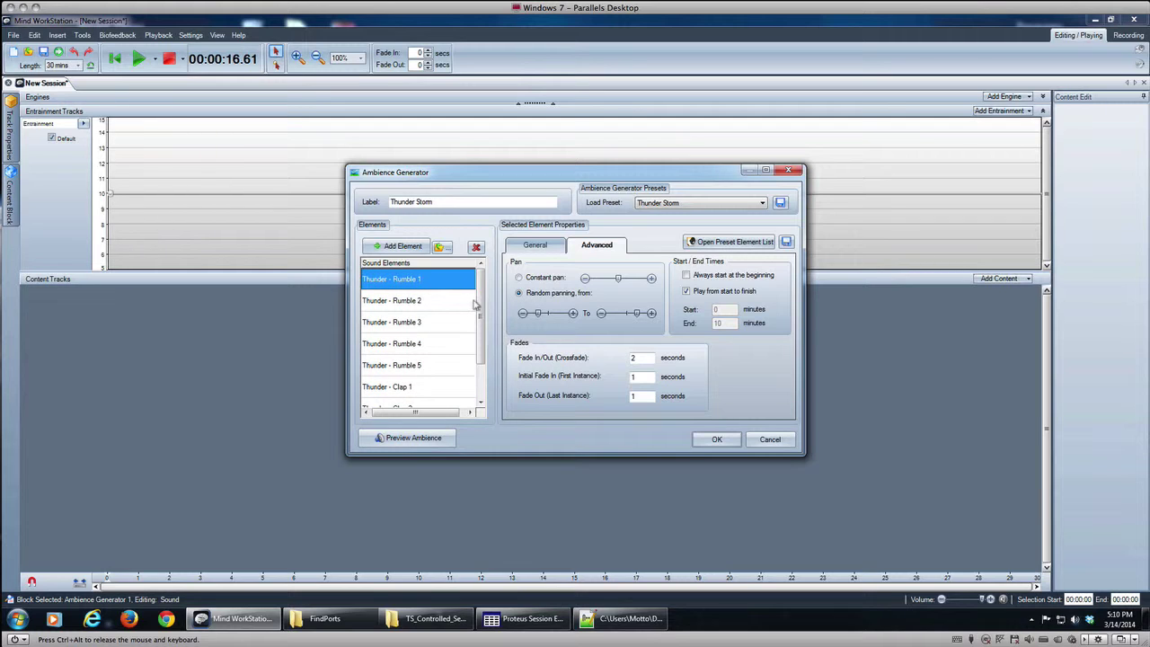
{"action": "scroll", "coordinate": [476, 306], "scroll_direction": "down", "scroll_amount": 1}
{"action": "left_click", "coordinate": [425, 367]}
{"action": "left_click", "coordinate": [422, 388]}
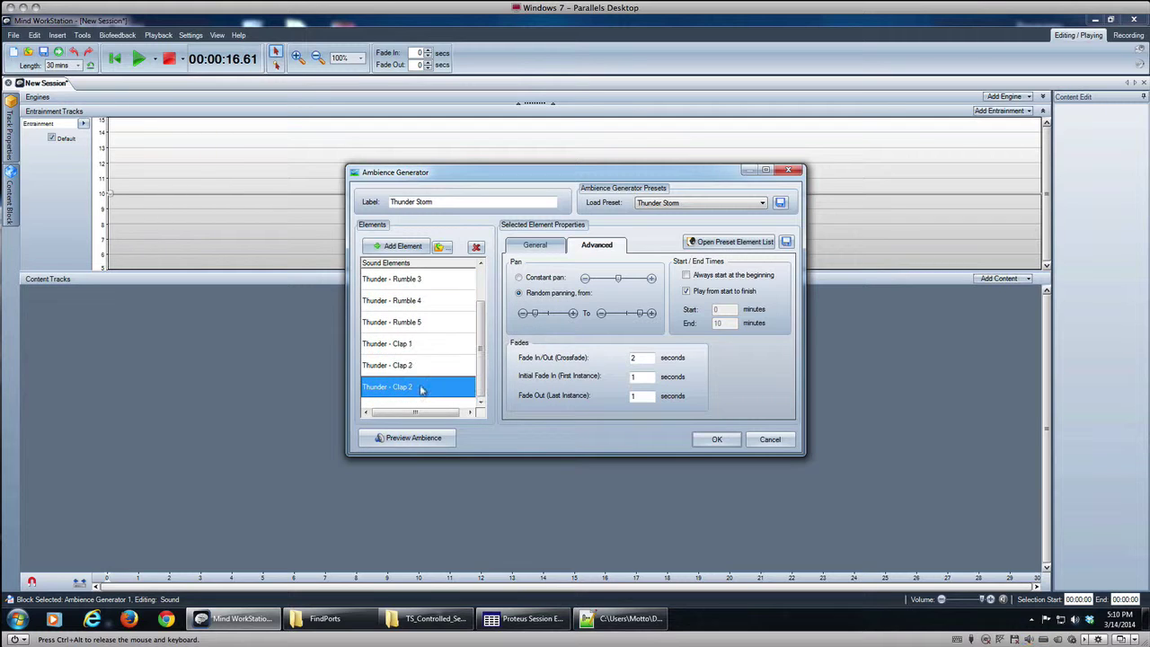
{"action": "left_click", "coordinate": [426, 325]}
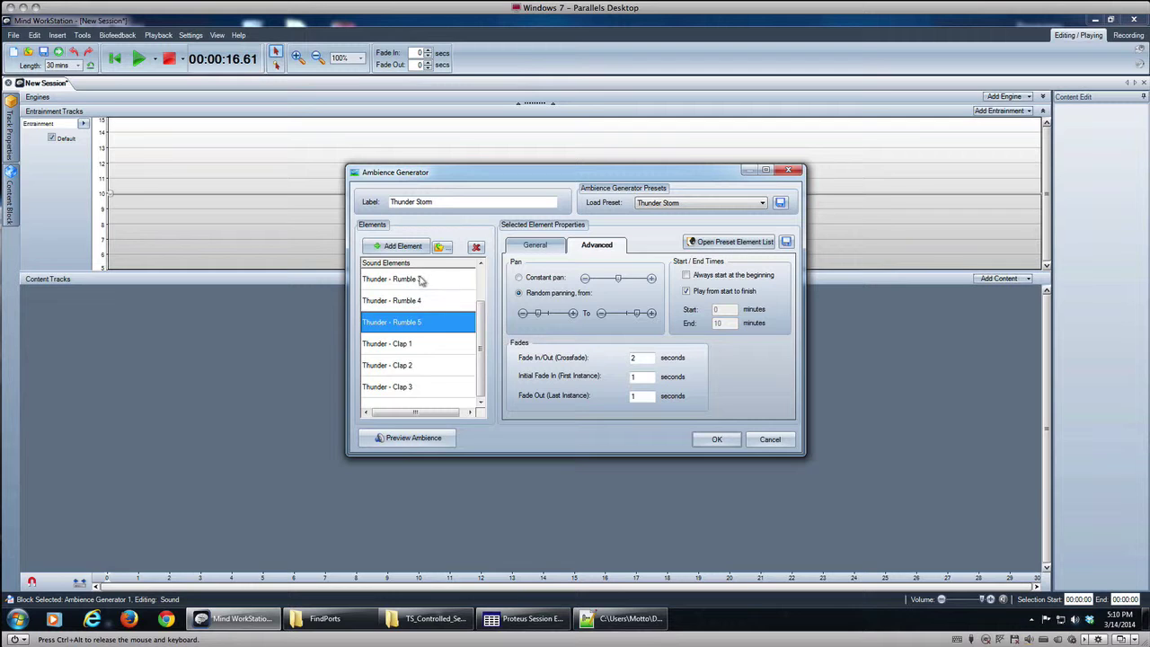
Accept the ambience settings to add the Thunder Storm generator as a content track in the session.
{"action": "left_click", "coordinate": [717, 438]}
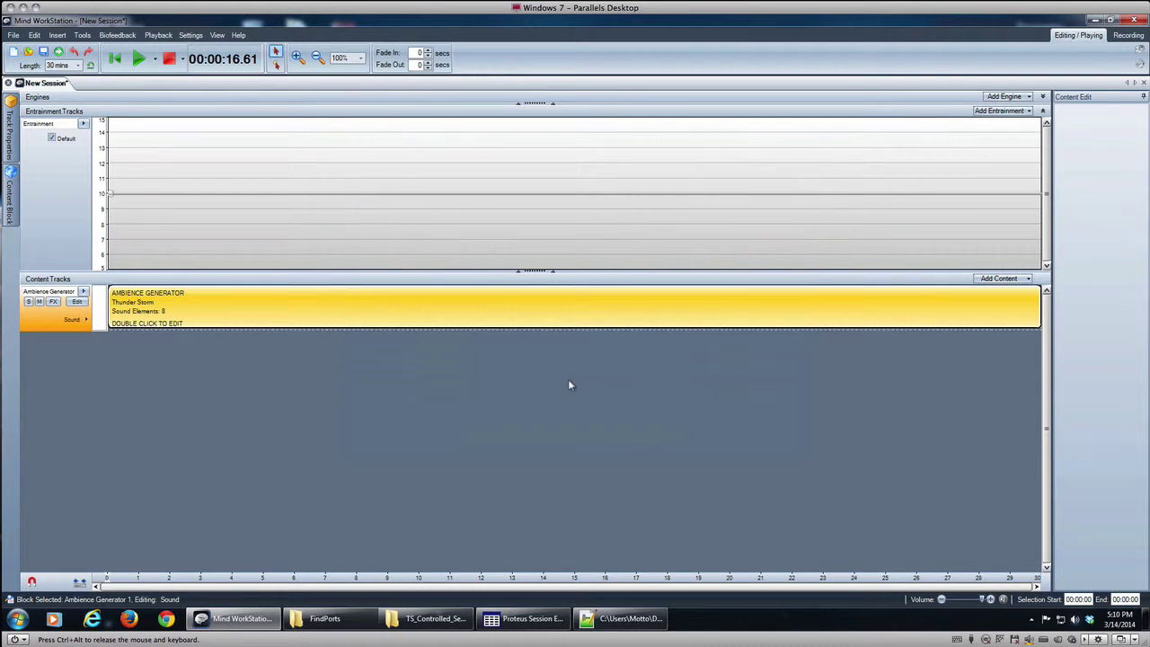
{"action": "left_click", "coordinate": [65, 250]}
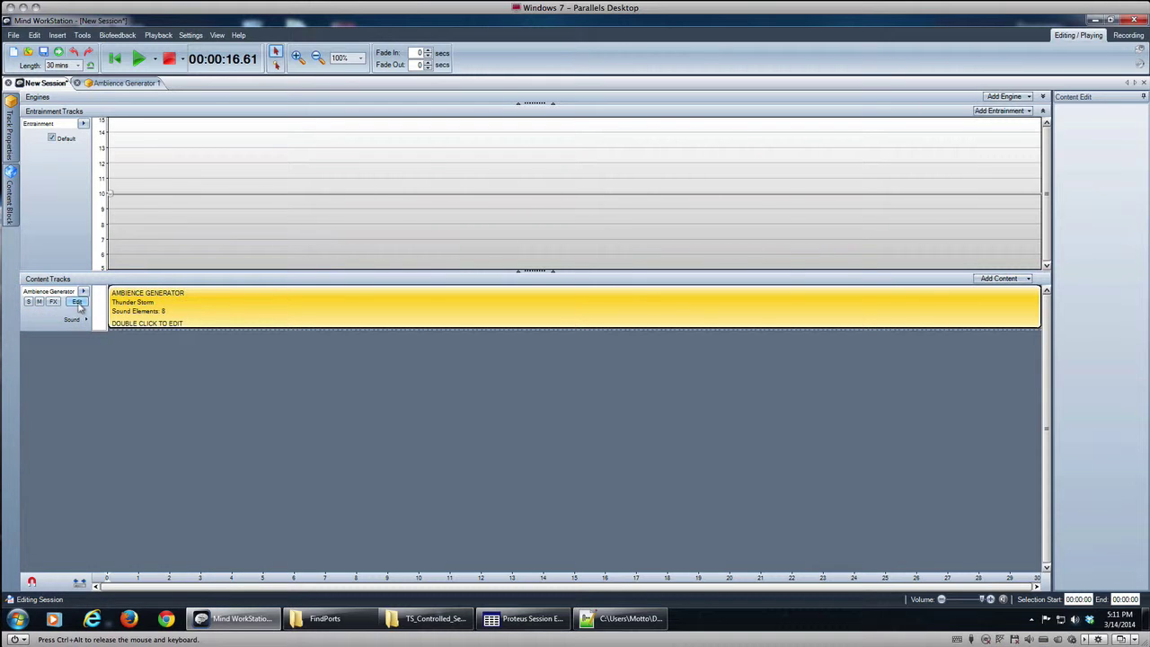
Set up node generation for the ambience track's volume with a node created randomly every 0.1 to 0.4 minutes.
{"action": "left_click", "coordinate": [76, 302]}
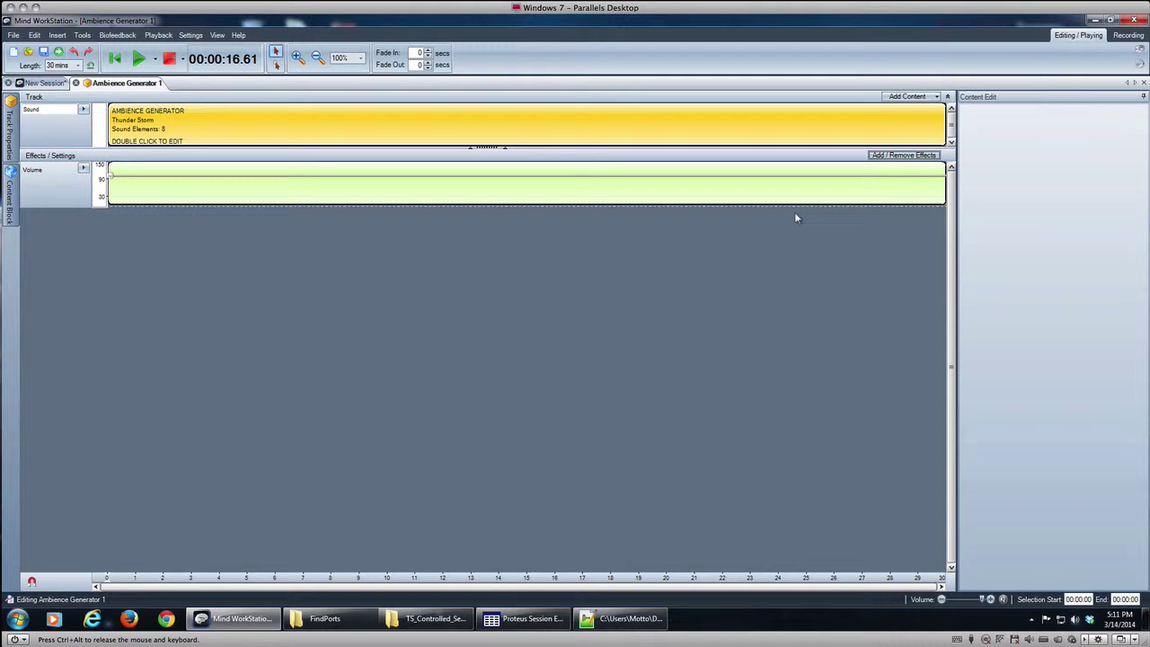
{"action": "left_click", "coordinate": [266, 180]}
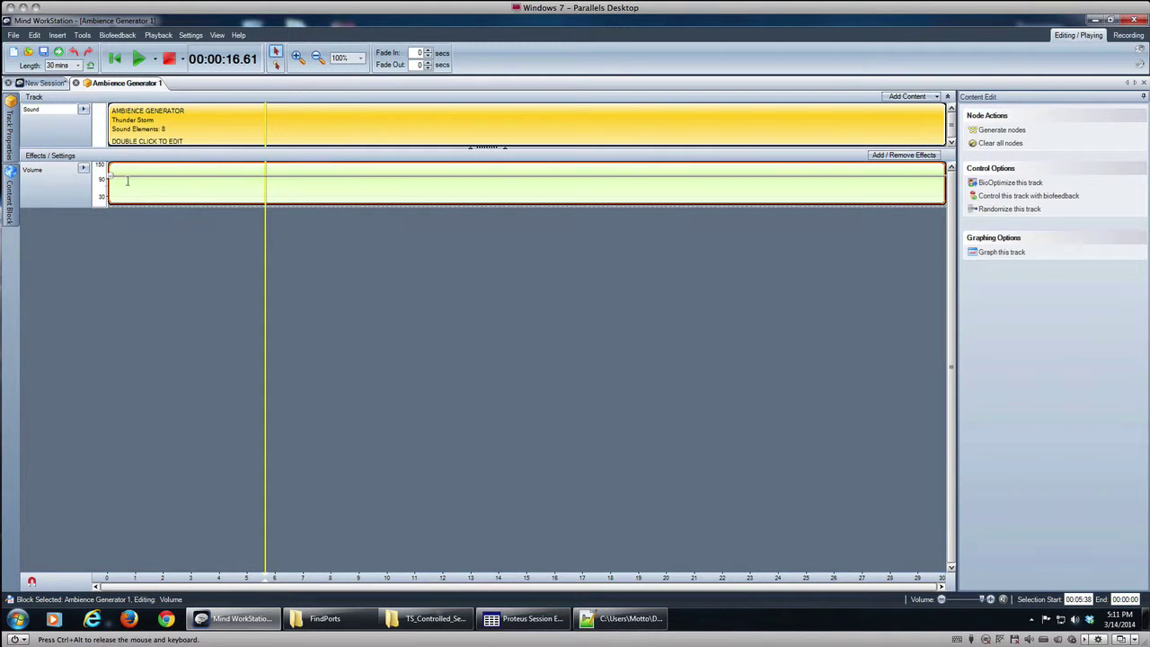
{"action": "left_click", "coordinate": [1004, 130]}
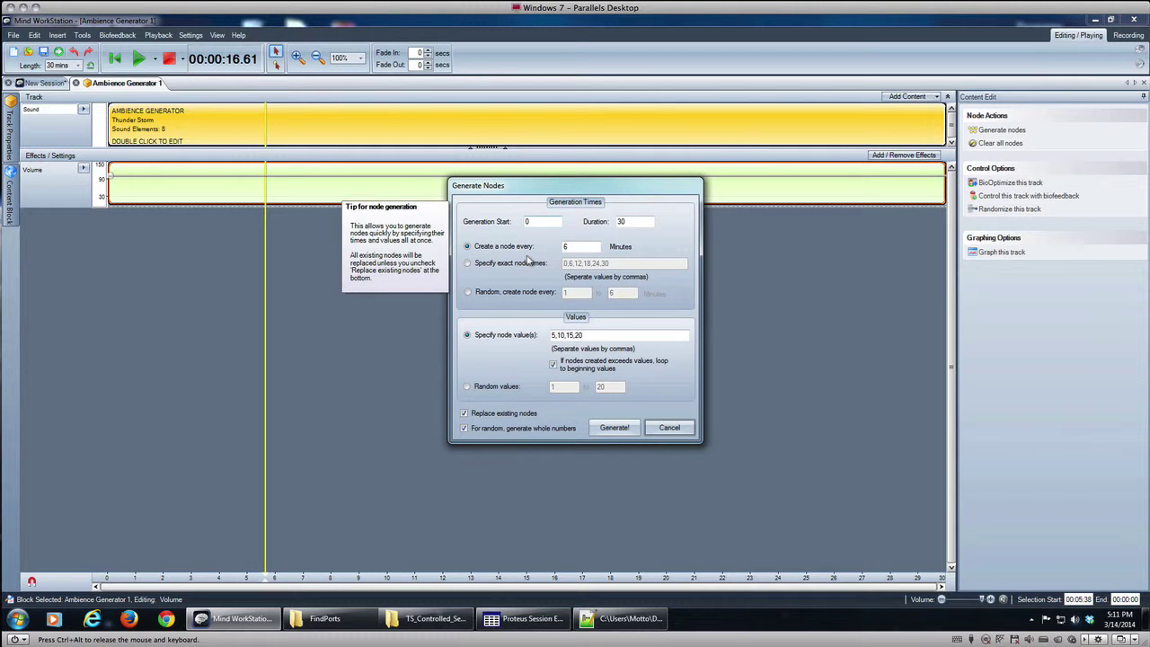
{"action": "left_click", "coordinate": [499, 293]}
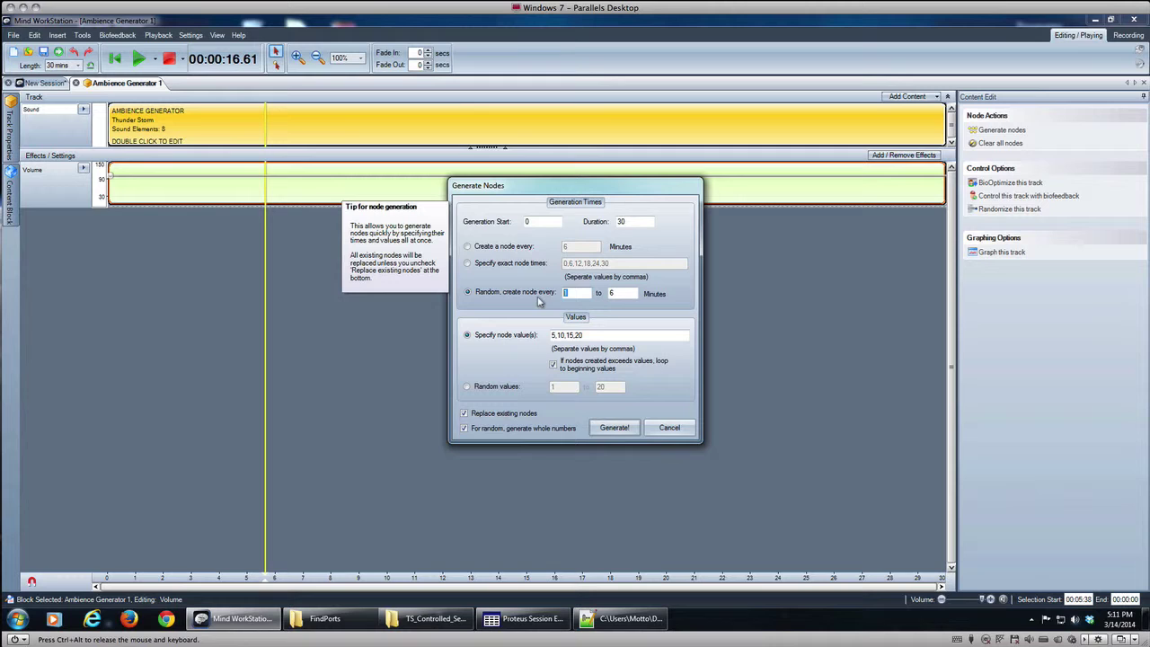
{"action": "type", "text": "0.1"}
{"action": "key", "text": "Tab"}
{"action": "type", "text": "0"}
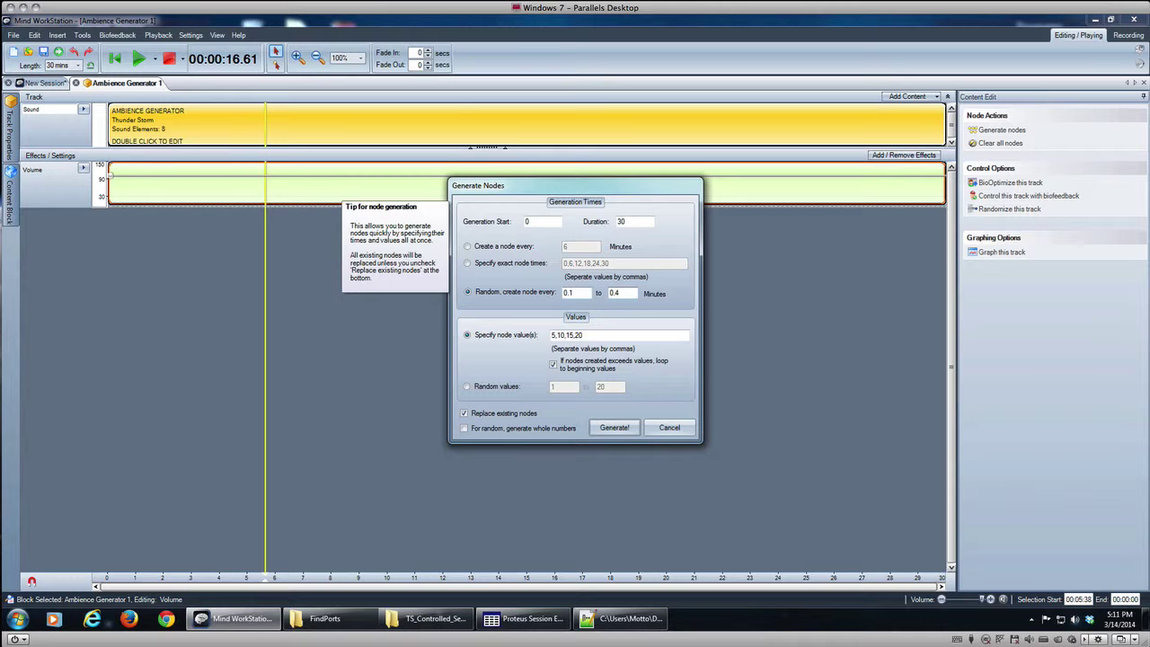
Generate the volume nodes with random values, using 0 as the minimum.
{"action": "left_click", "coordinate": [466, 386]}
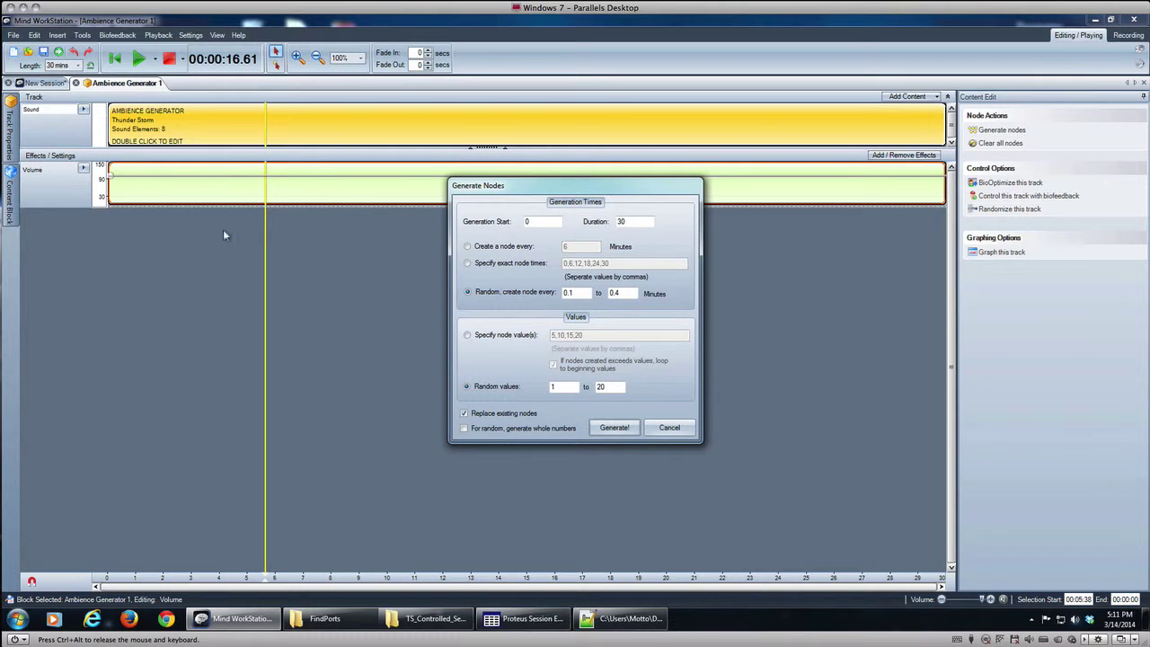
{"action": "left_click", "coordinate": [572, 387]}
{"action": "key", "text": "Tab"}
{"action": "double_click", "coordinate": [571, 388]}
{"action": "type", "text": "0"}
{"action": "key", "text": "Tab"}
{"action": "type", "text": "10"}
{"action": "left_click", "coordinate": [600, 429]}
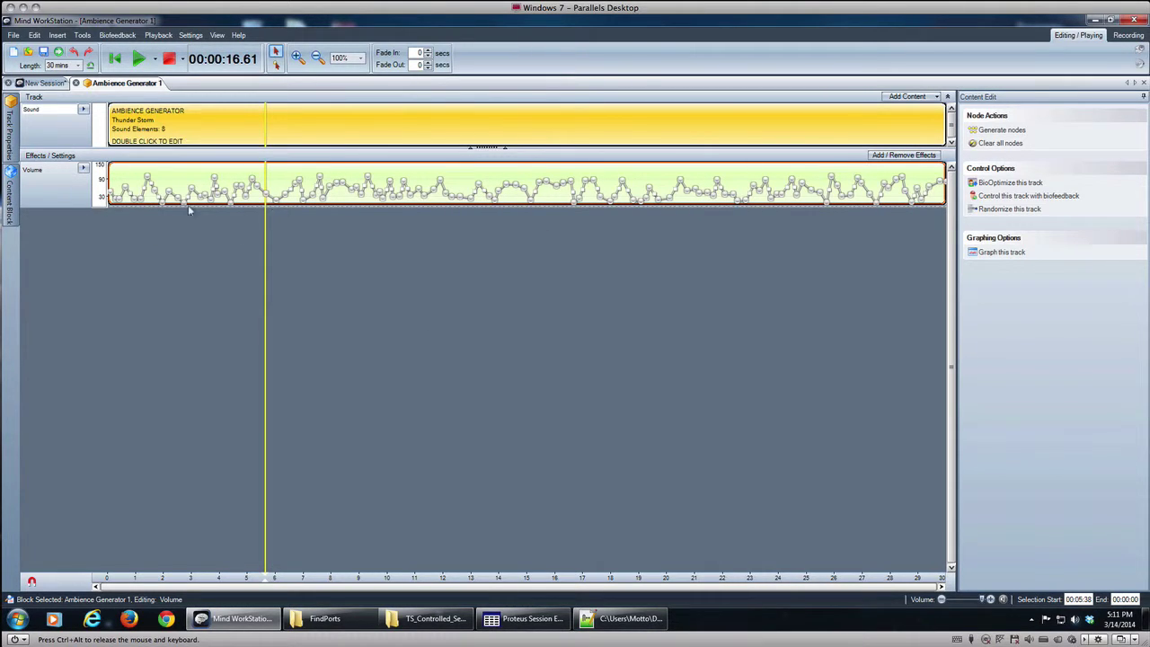
Set up a second generation of volume nodes, created randomly every 0.1 to 0.2 minutes.
{"action": "mouse_move", "coordinate": [141, 205]}
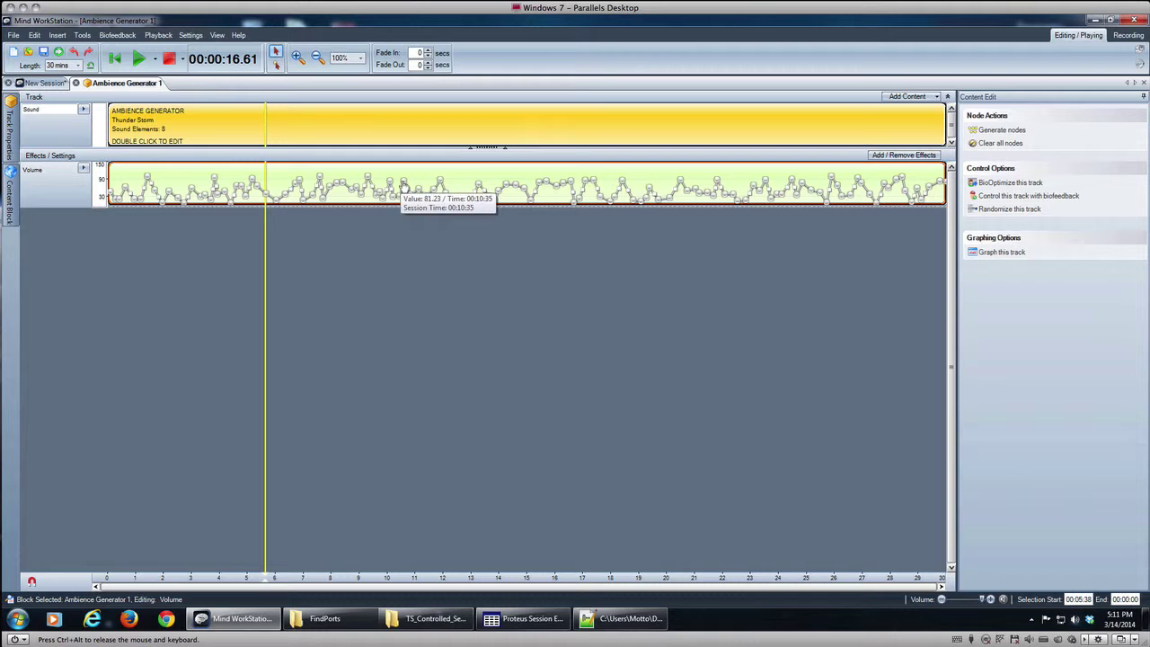
{"action": "mouse_move", "coordinate": [331, 186]}
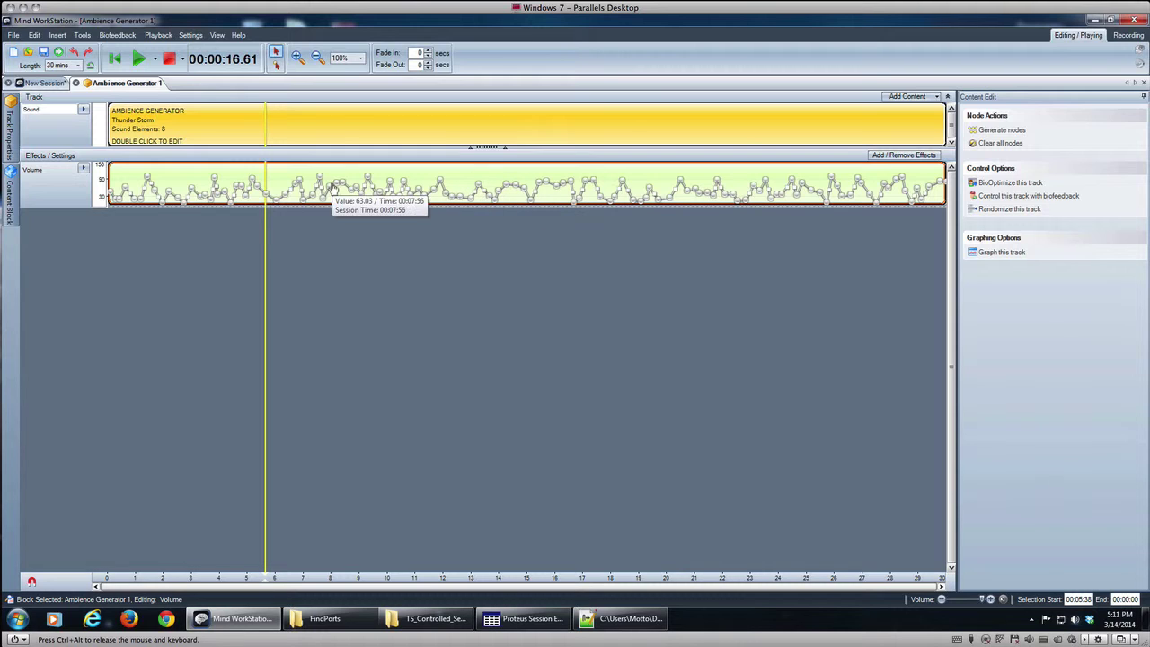
{"action": "left_click", "coordinate": [174, 180]}
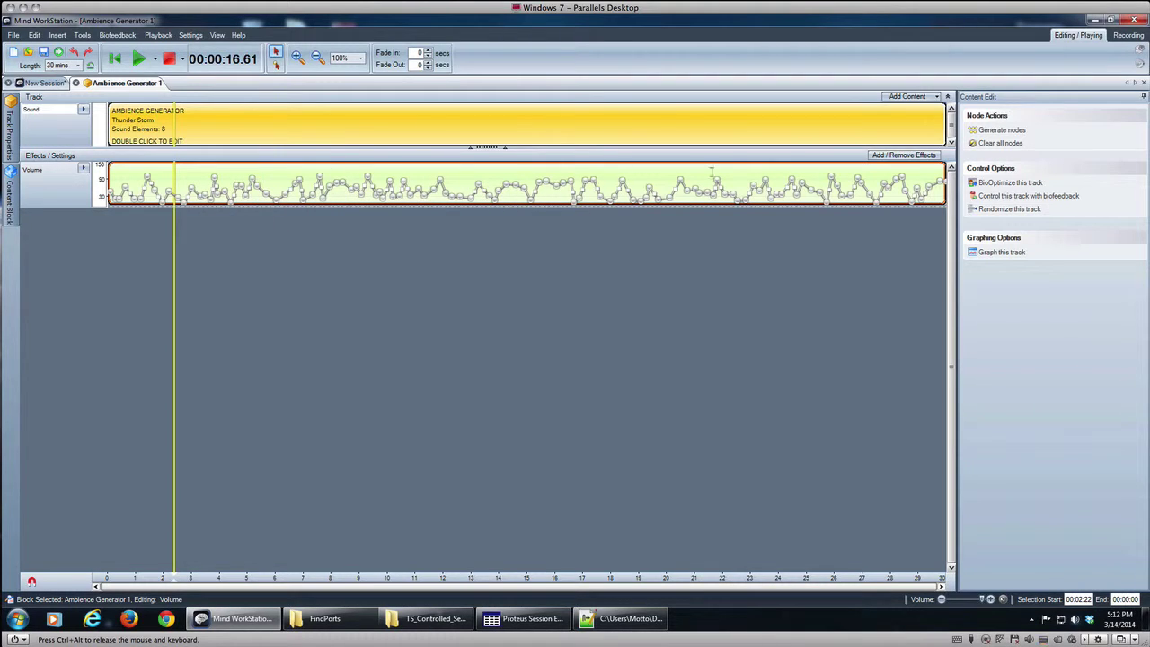
{"action": "left_click", "coordinate": [1000, 131]}
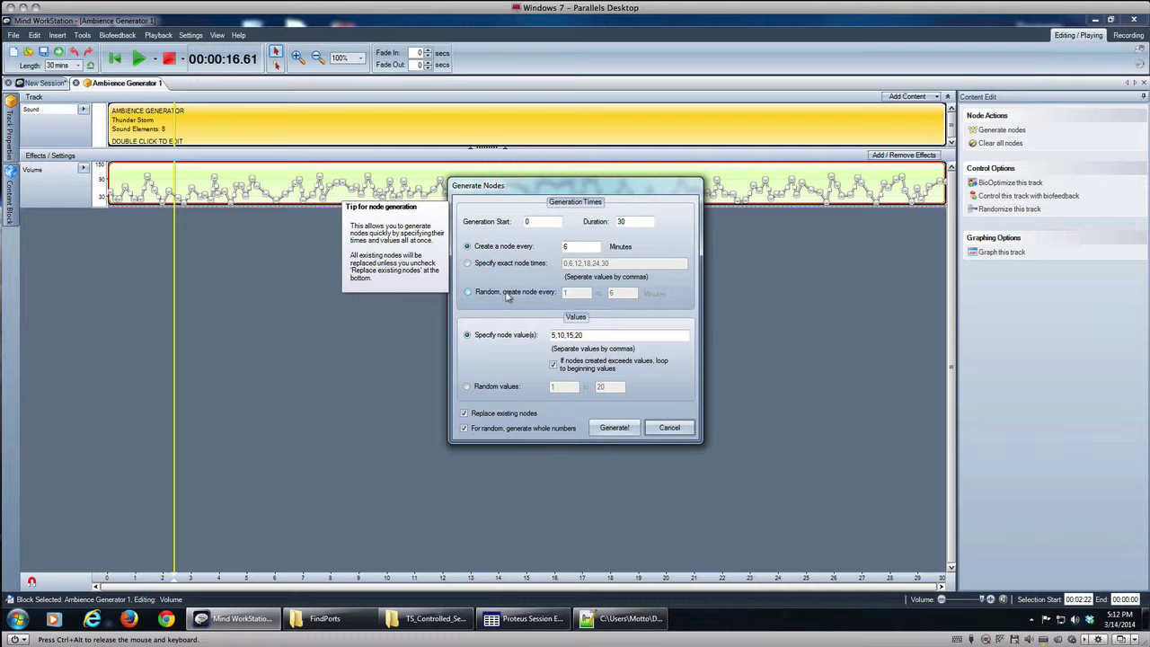
{"action": "left_click", "coordinate": [503, 295]}
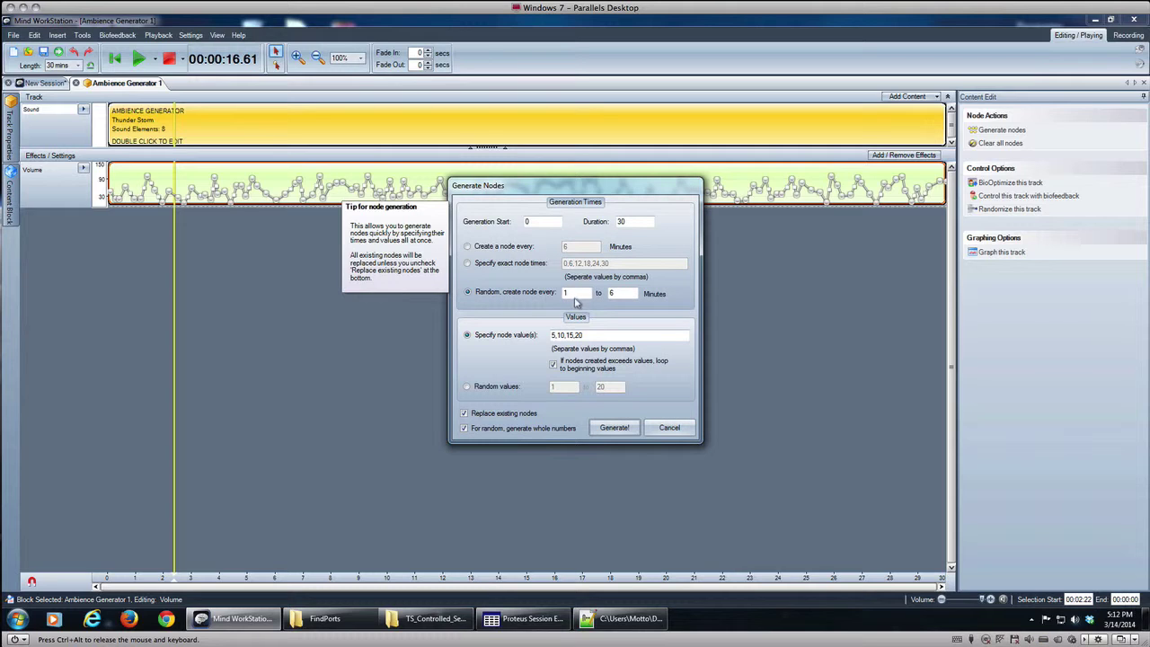
{"action": "left_click_drag", "start_coordinate": [579, 296], "coordinate": [537, 301]}
{"action": "type", "text": "0.1"}
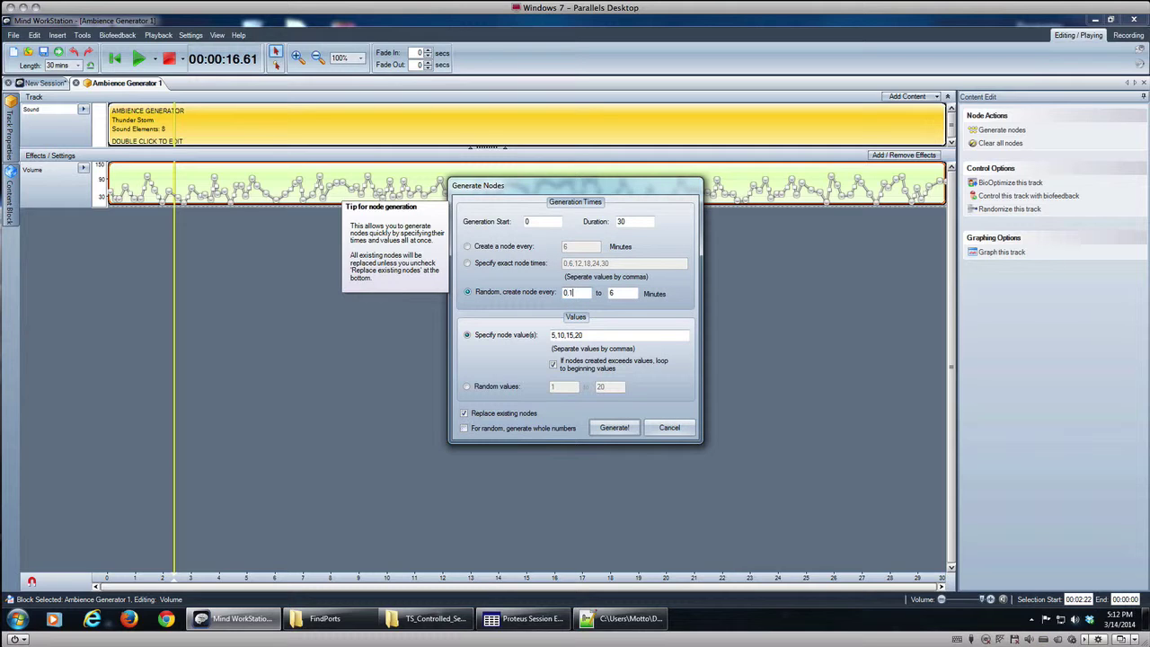
{"action": "left_click_drag", "start_coordinate": [614, 294], "coordinate": [599, 297]}
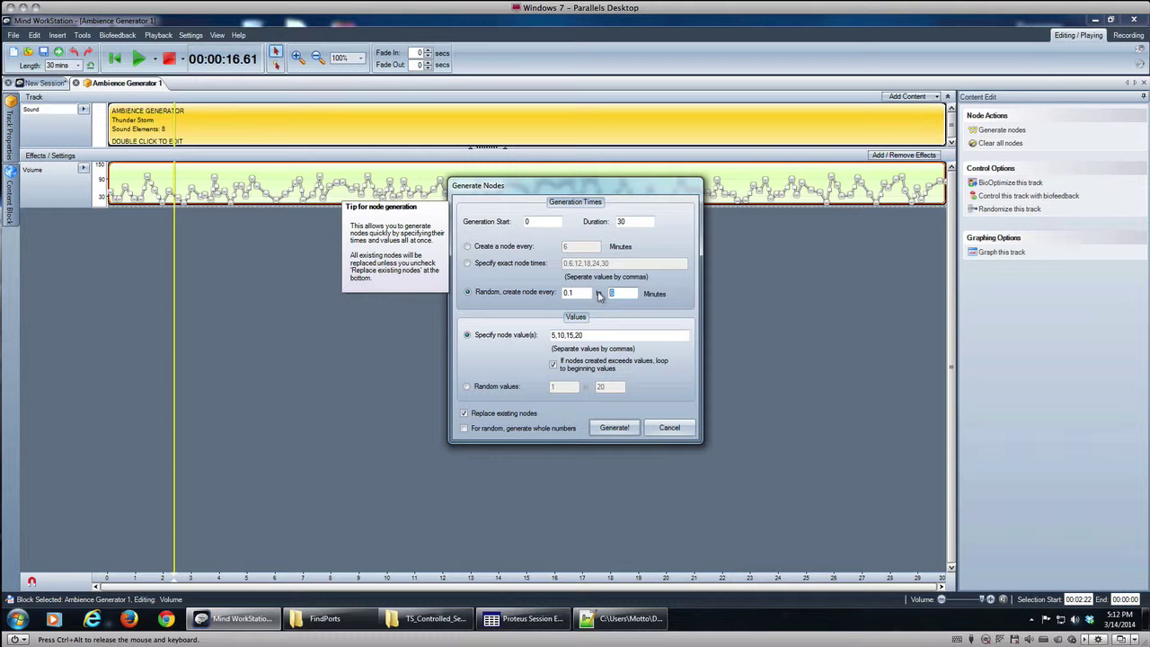
{"action": "type", "text": "0.2"}
Generate the additional volume nodes with a fixed value of 0 without replacing the existing nodes.
{"action": "left_click_drag", "start_coordinate": [589, 337], "coordinate": [510, 338]}
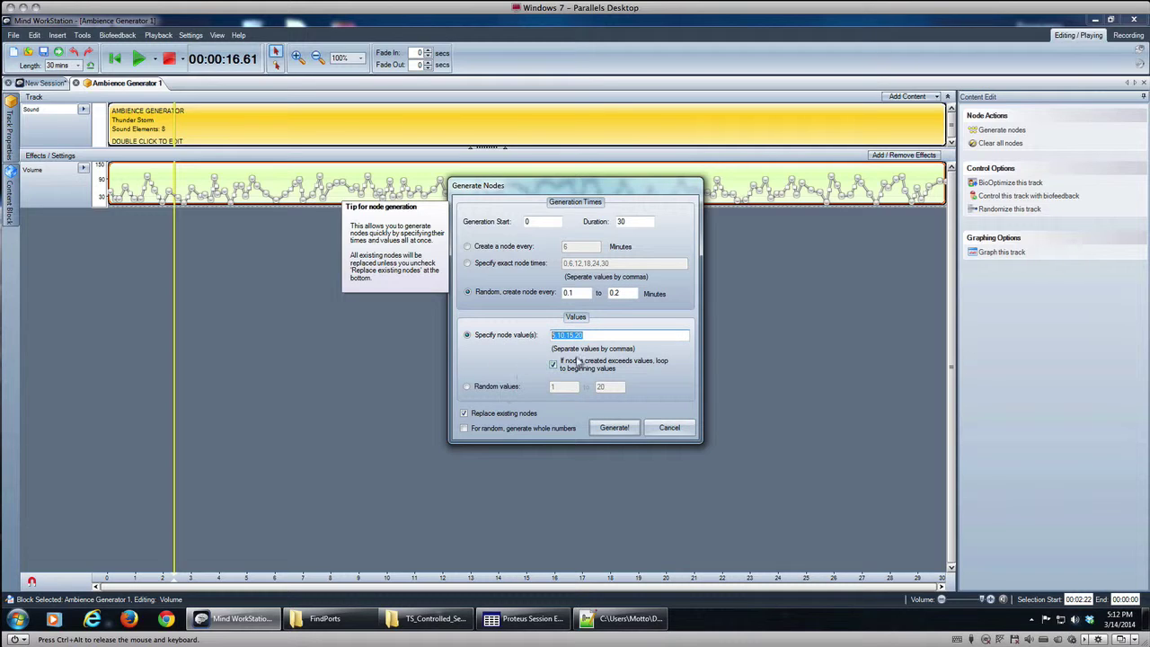
{"action": "type", "text": "0"}
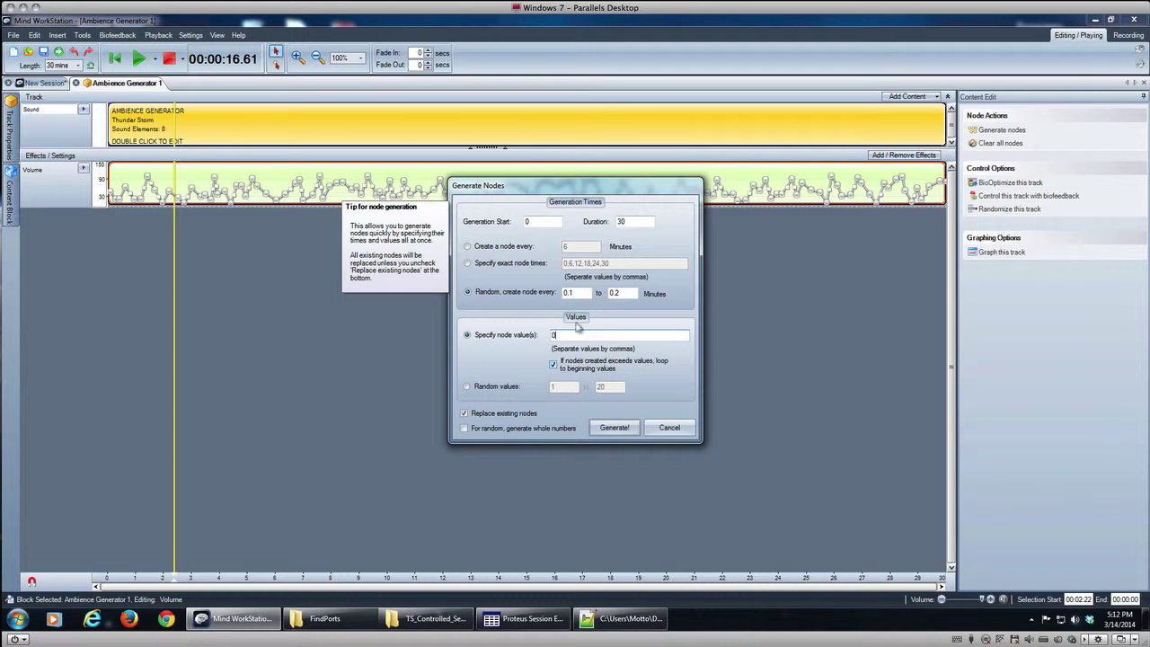
{"action": "left_click", "coordinate": [464, 415]}
{"action": "left_click", "coordinate": [615, 428]}
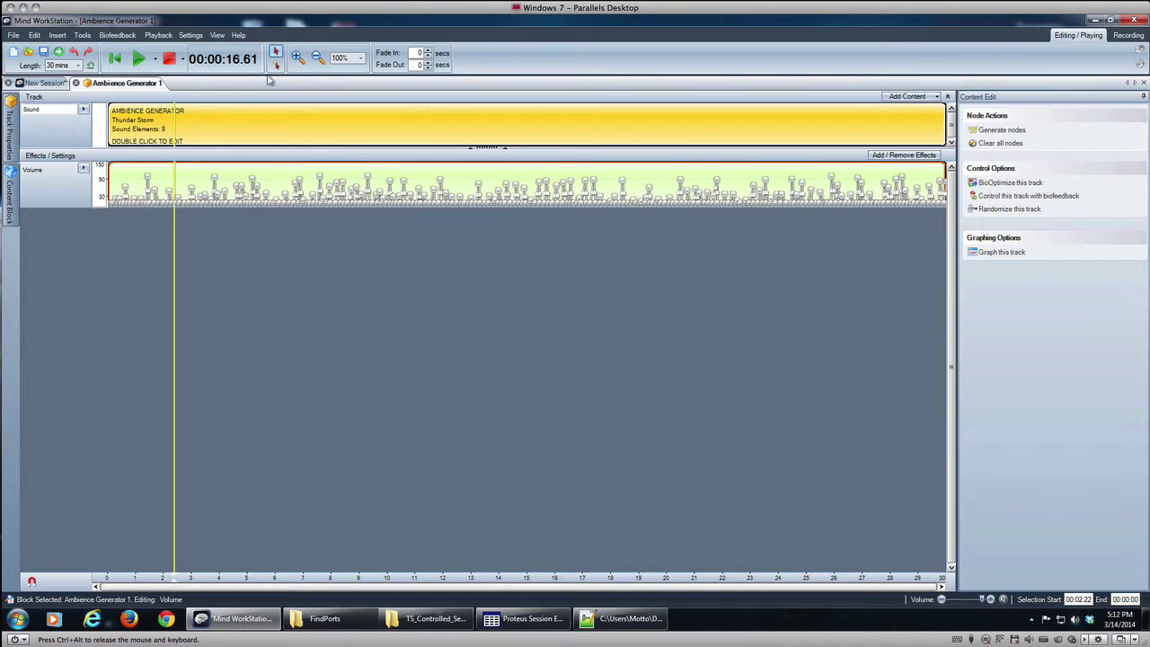
Preview the thunder ambience with its volume nodes from several points along the timeline, and stop the playback.
{"action": "left_click", "coordinate": [141, 61]}
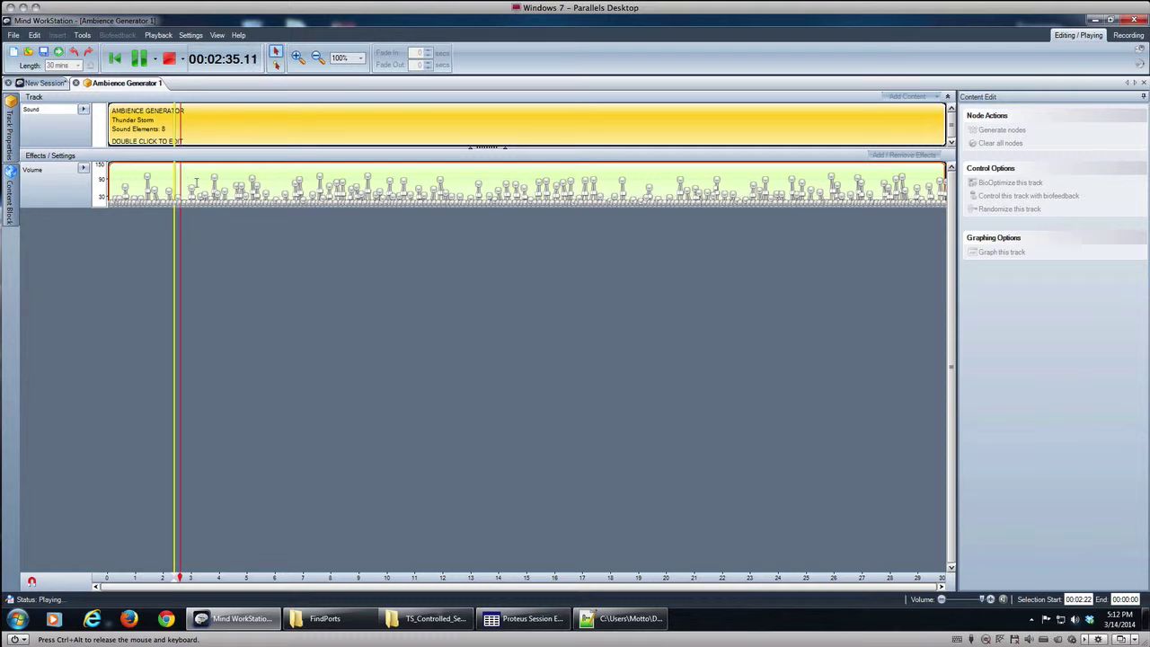
{"action": "left_click", "coordinate": [207, 185]}
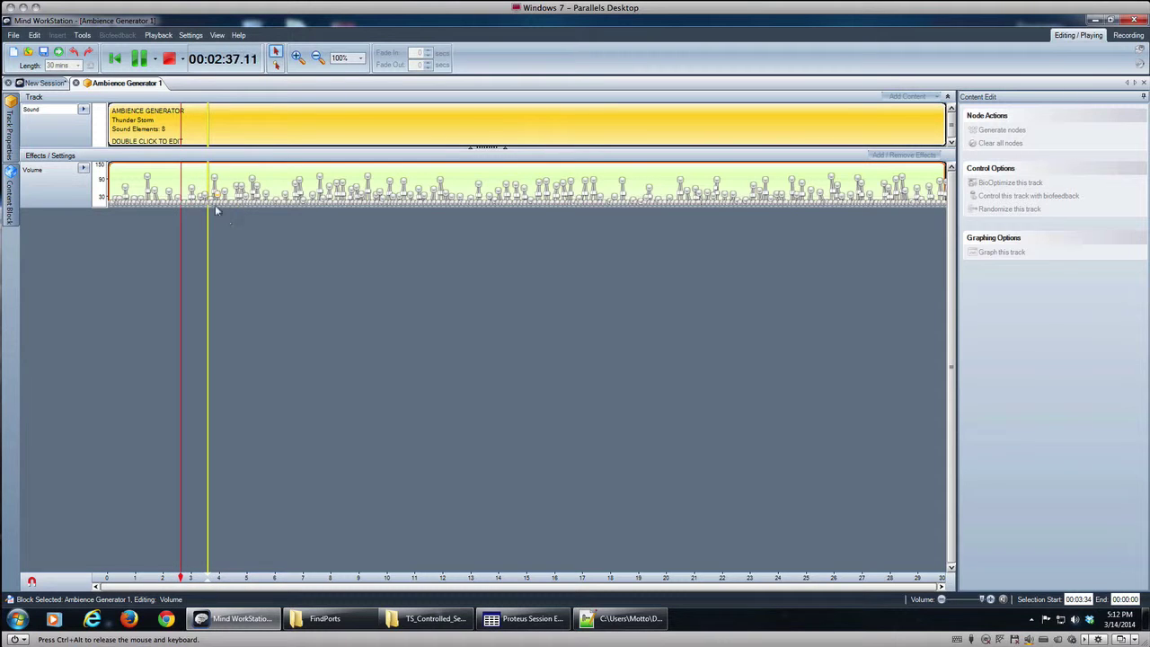
{"action": "right_click", "coordinate": [207, 184]}
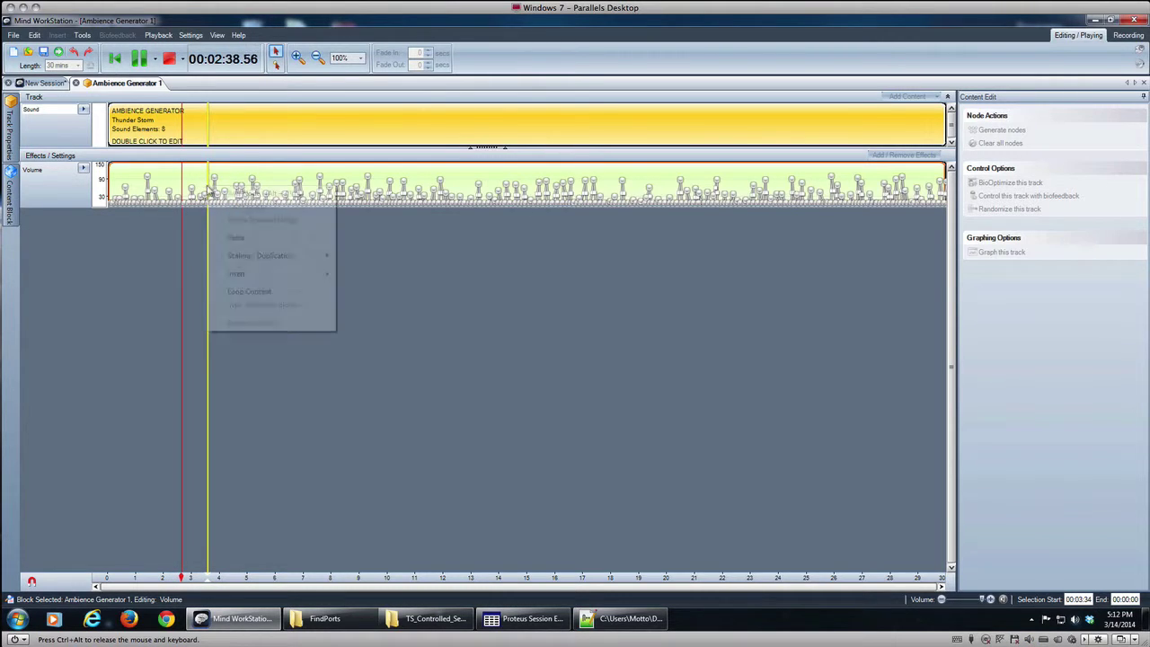
{"action": "left_click", "coordinate": [212, 539]}
{"action": "left_click_drag", "start_coordinate": [182, 575], "coordinate": [212, 576]}
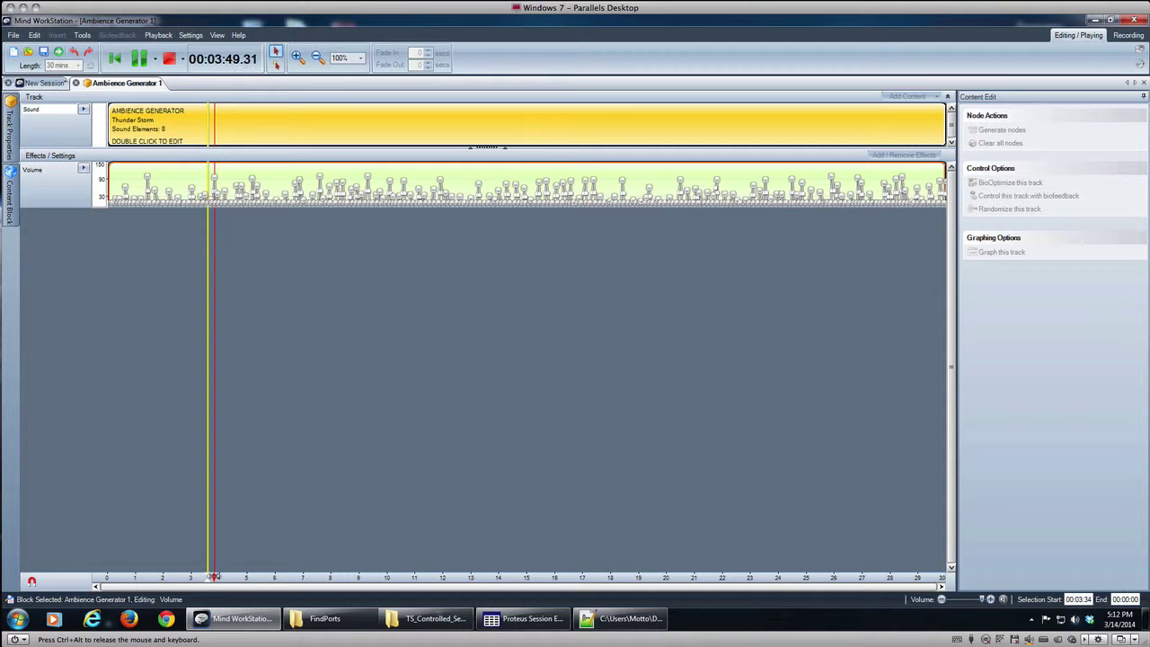
{"action": "left_click_drag", "start_coordinate": [214, 575], "coordinate": [270, 577]}
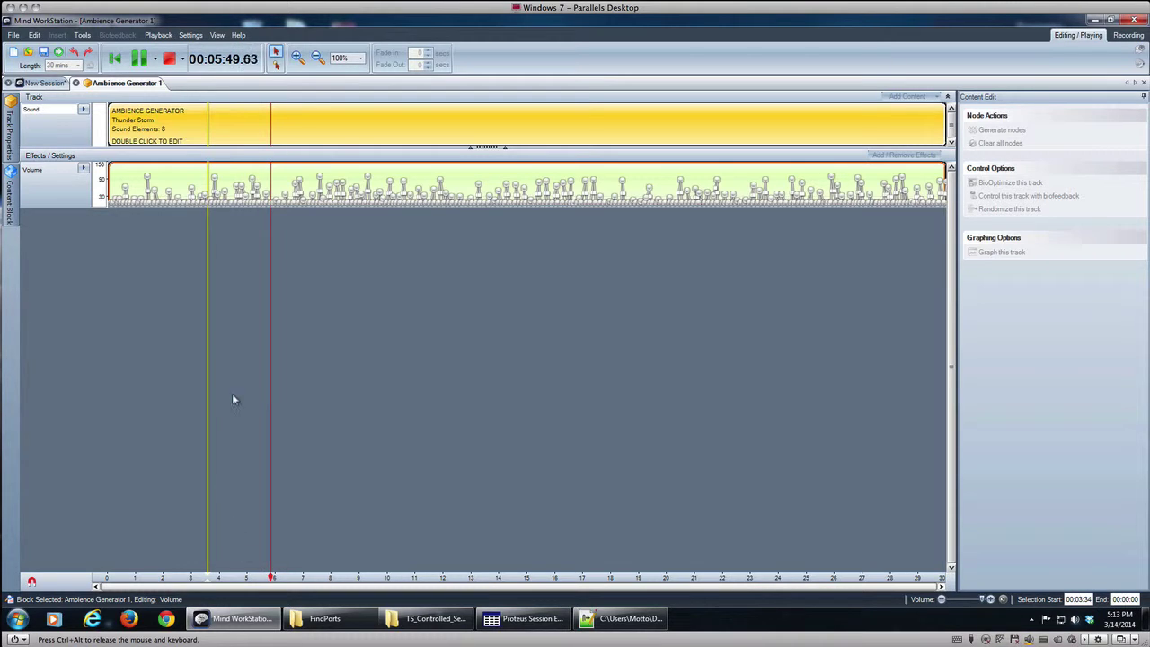
{"action": "left_click", "coordinate": [168, 61]}
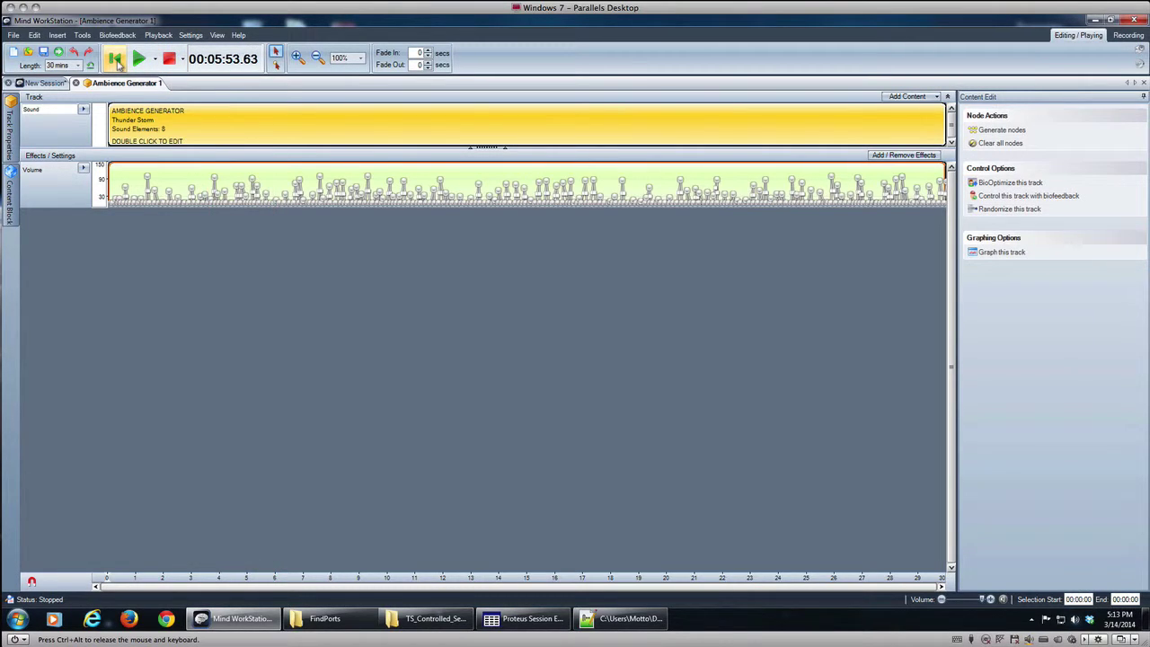
Add a SpectraStrobe mind machine content track to the session.
{"action": "left_click", "coordinate": [43, 82]}
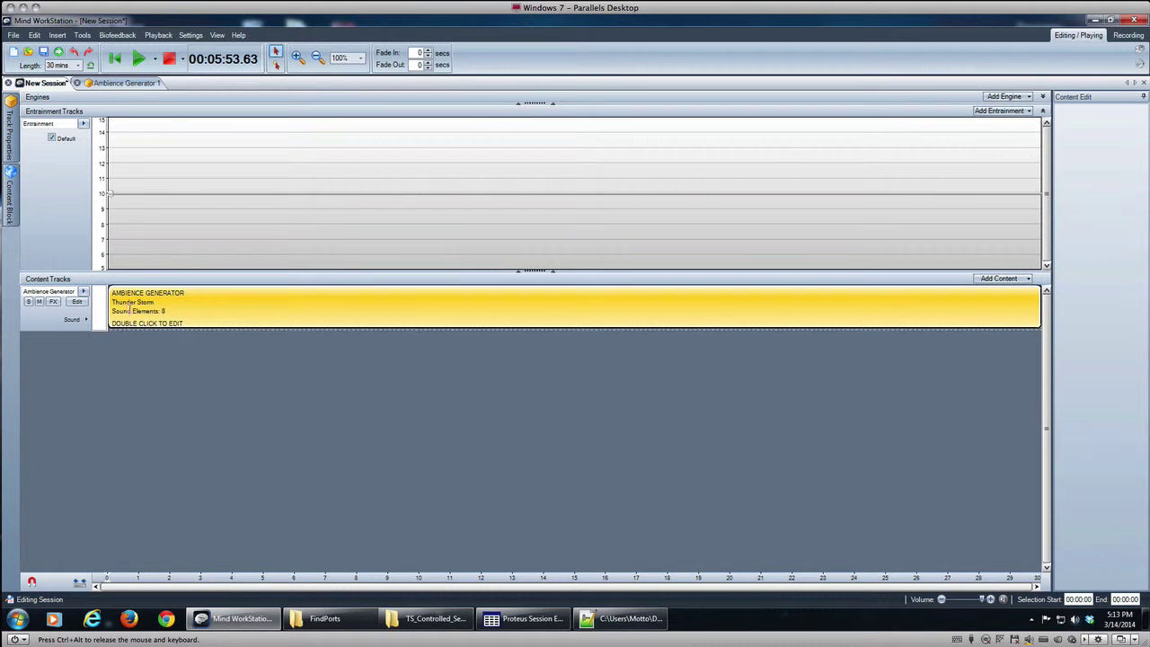
{"action": "left_click", "coordinate": [57, 35]}
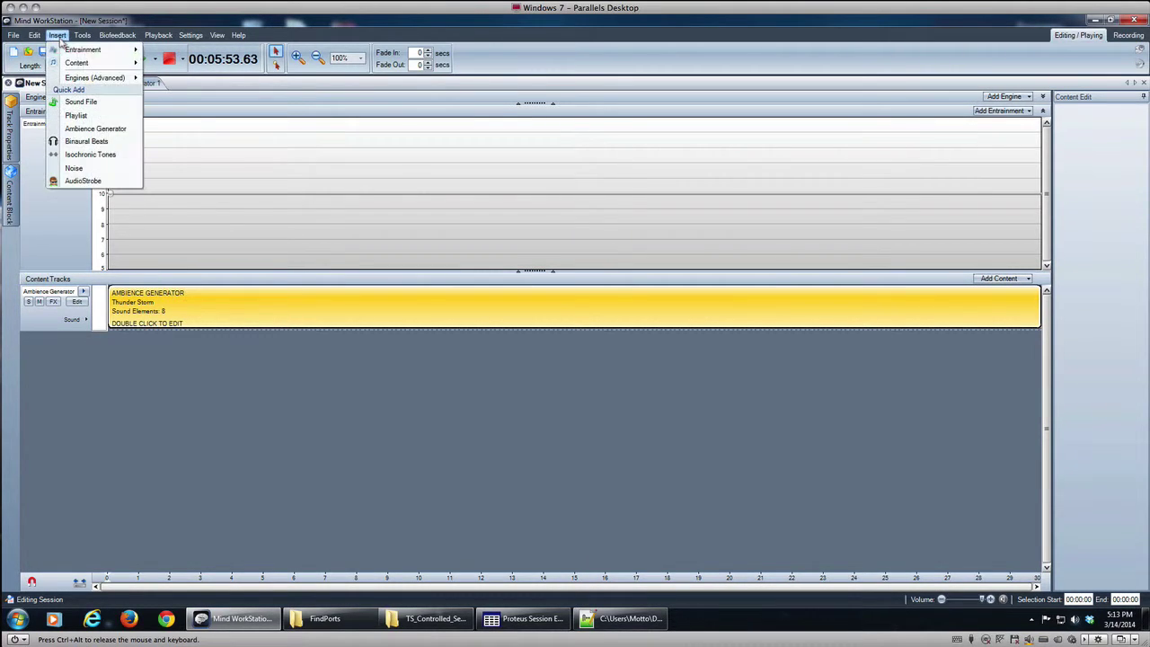
{"action": "mouse_move", "coordinate": [63, 65]}
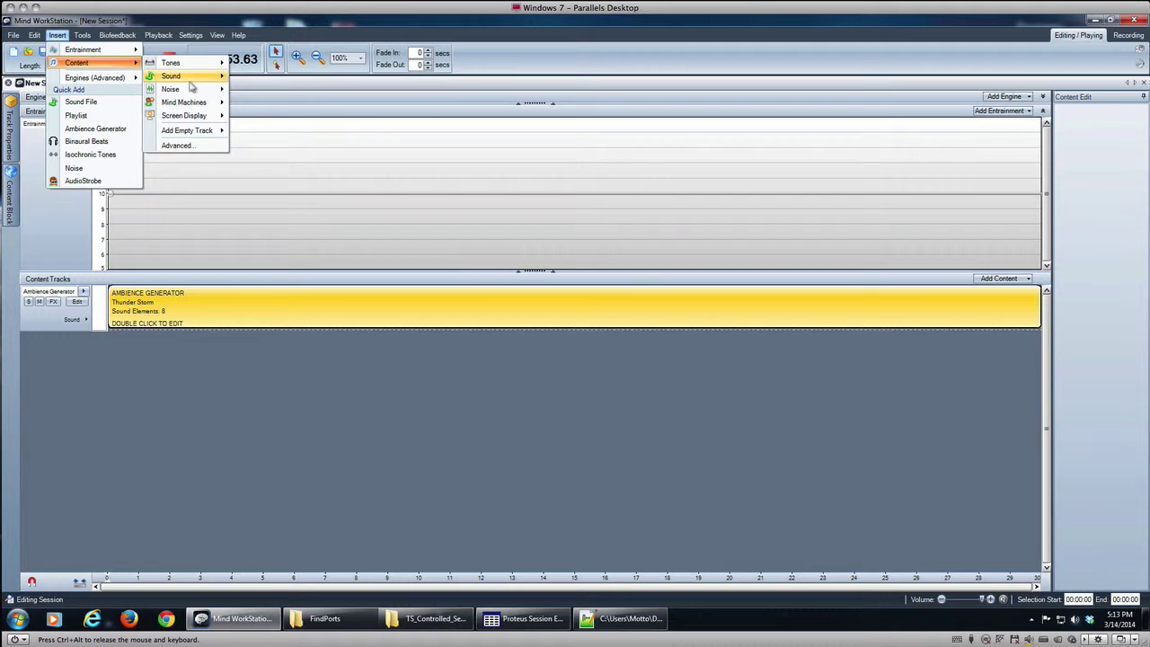
{"action": "mouse_move", "coordinate": [184, 104]}
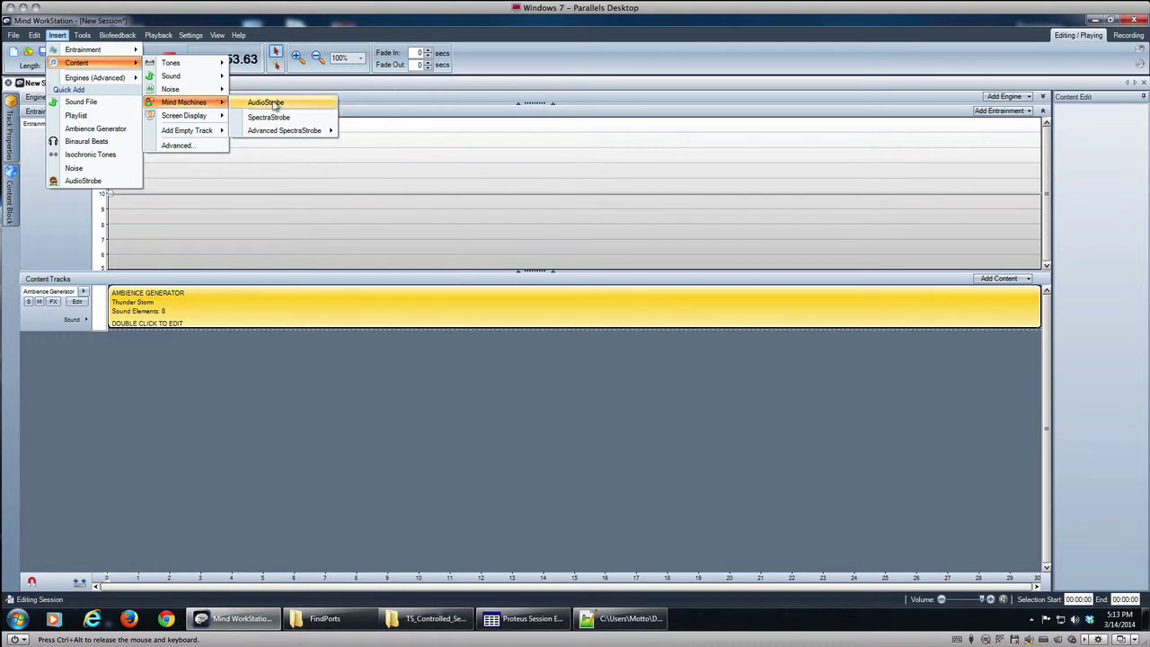
{"action": "left_click", "coordinate": [269, 118]}
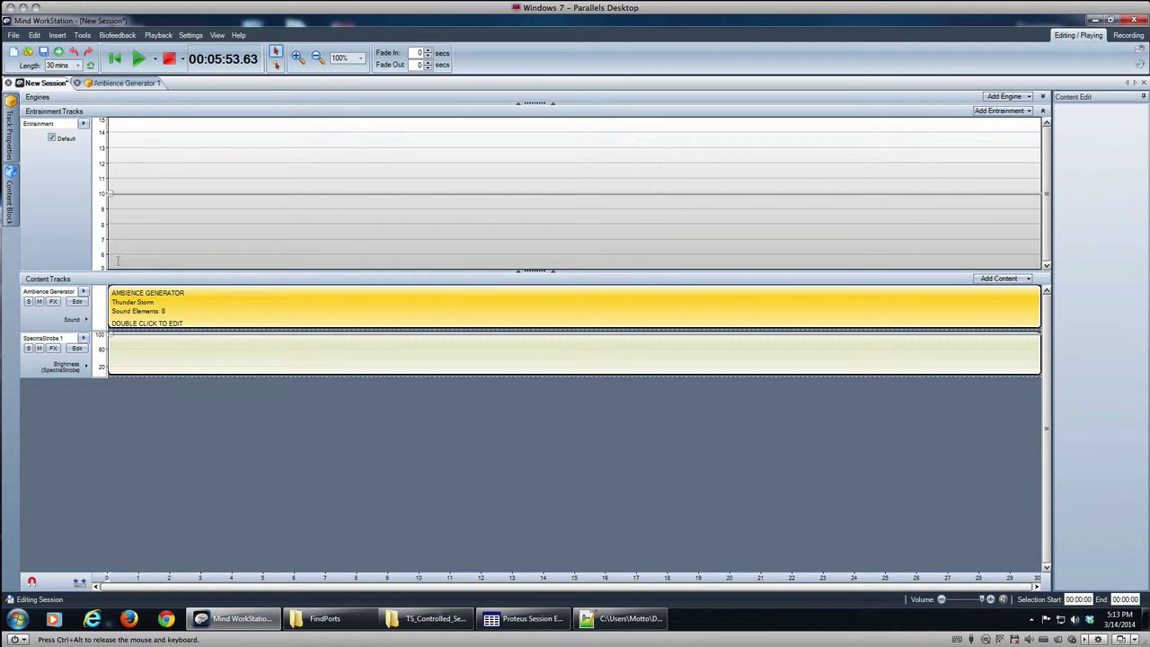
Sync the SpectraStrobe brightness block with the volume of Ambience Generator 1.
{"action": "left_click", "coordinate": [112, 85]}
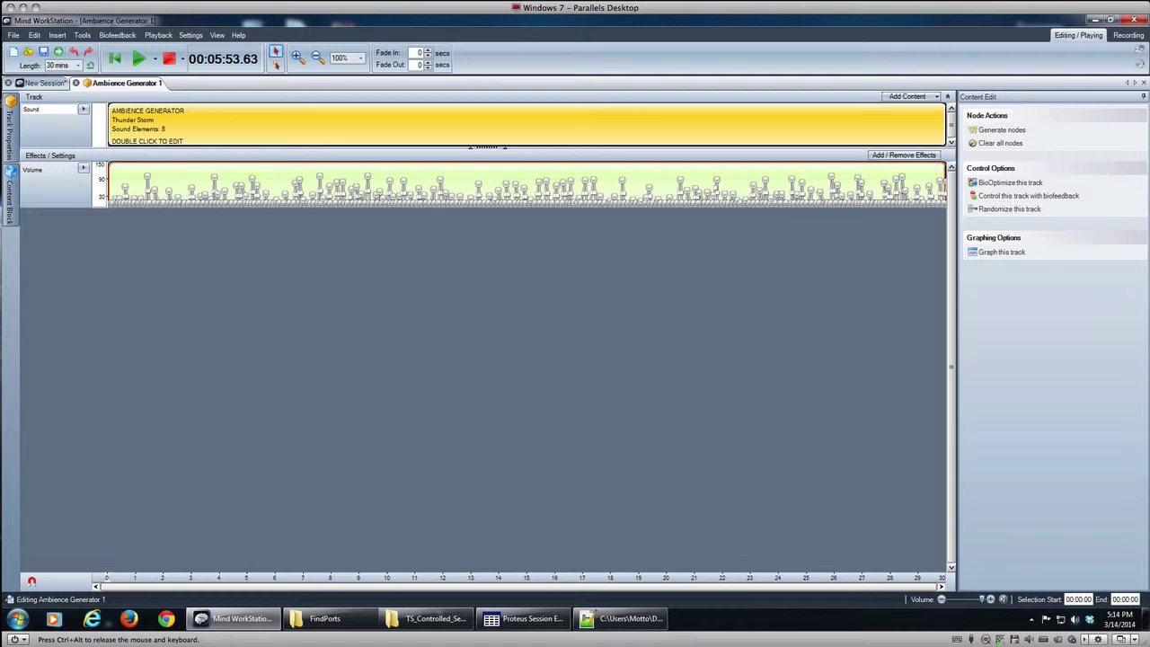
{"action": "left_click", "coordinate": [43, 84]}
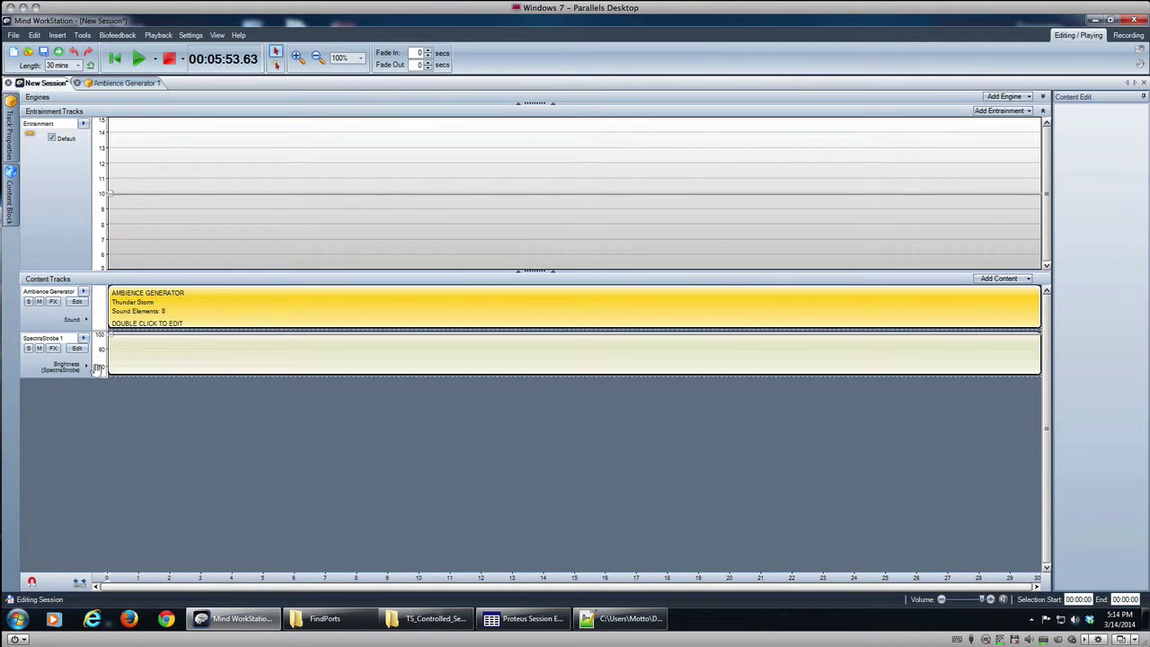
{"action": "left_click", "coordinate": [165, 359]}
{"action": "right_click", "coordinate": [167, 361]}
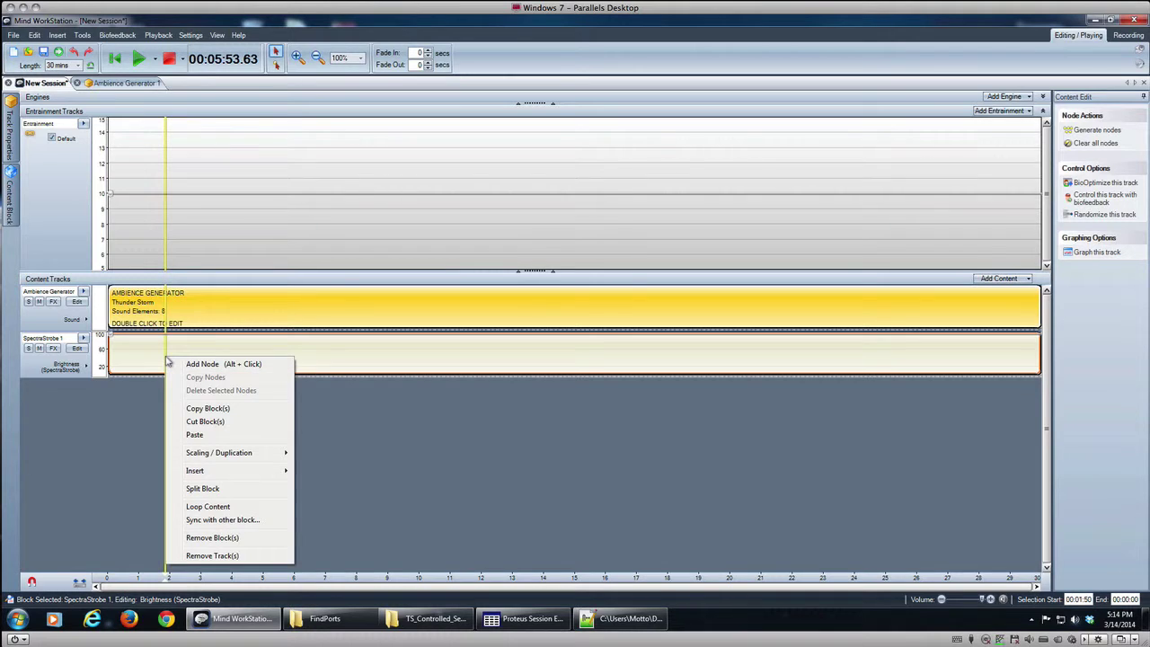
{"action": "left_click", "coordinate": [232, 520]}
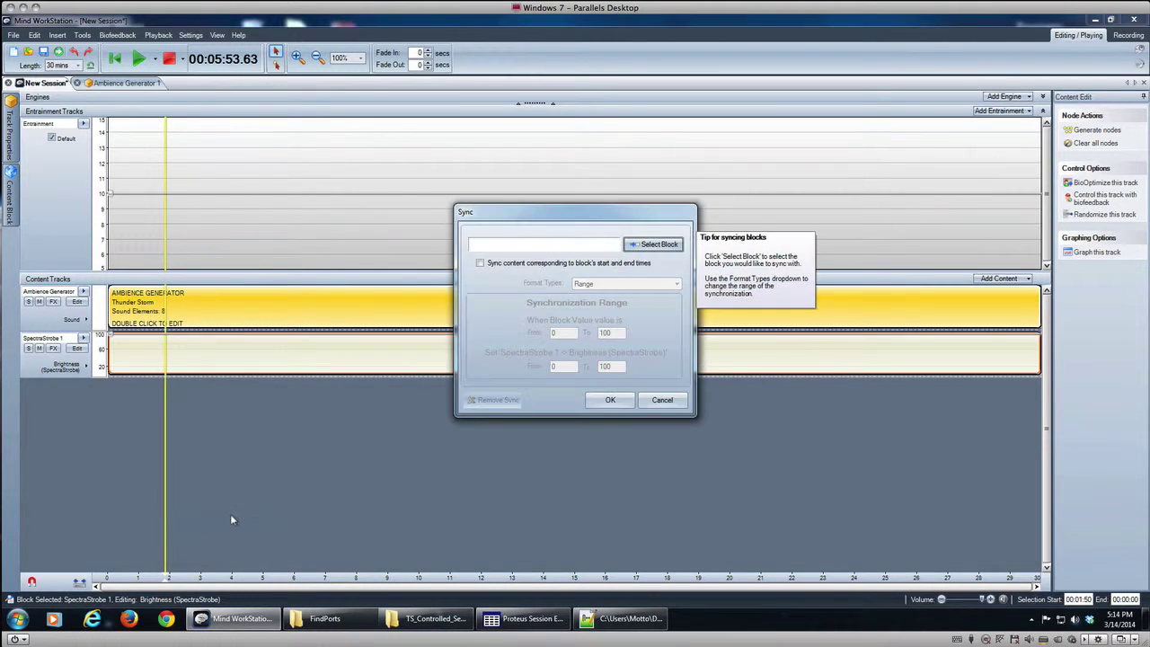
{"action": "left_click", "coordinate": [647, 247]}
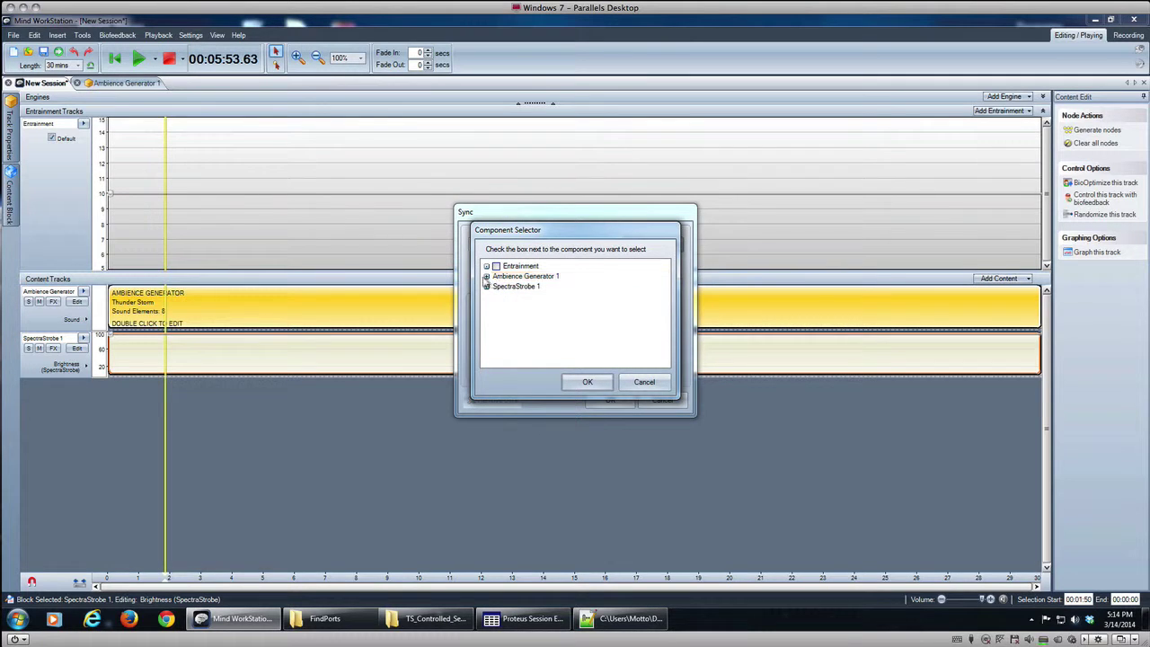
{"action": "left_click", "coordinate": [486, 275]}
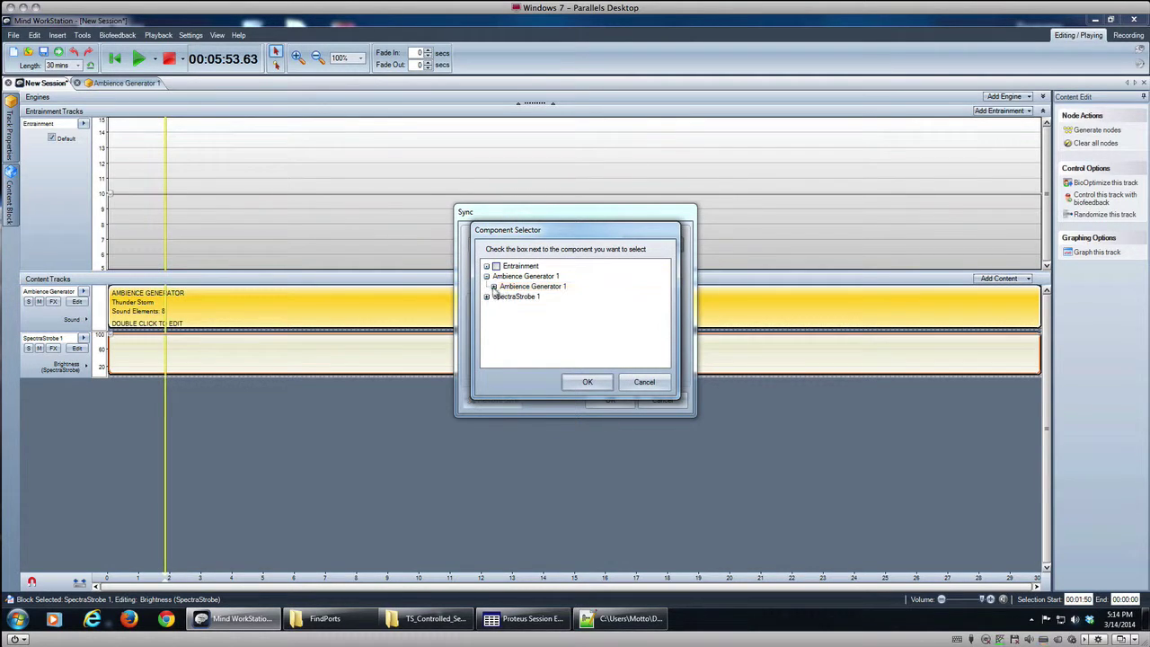
{"action": "left_click", "coordinate": [494, 285]}
{"action": "left_click", "coordinate": [511, 296]}
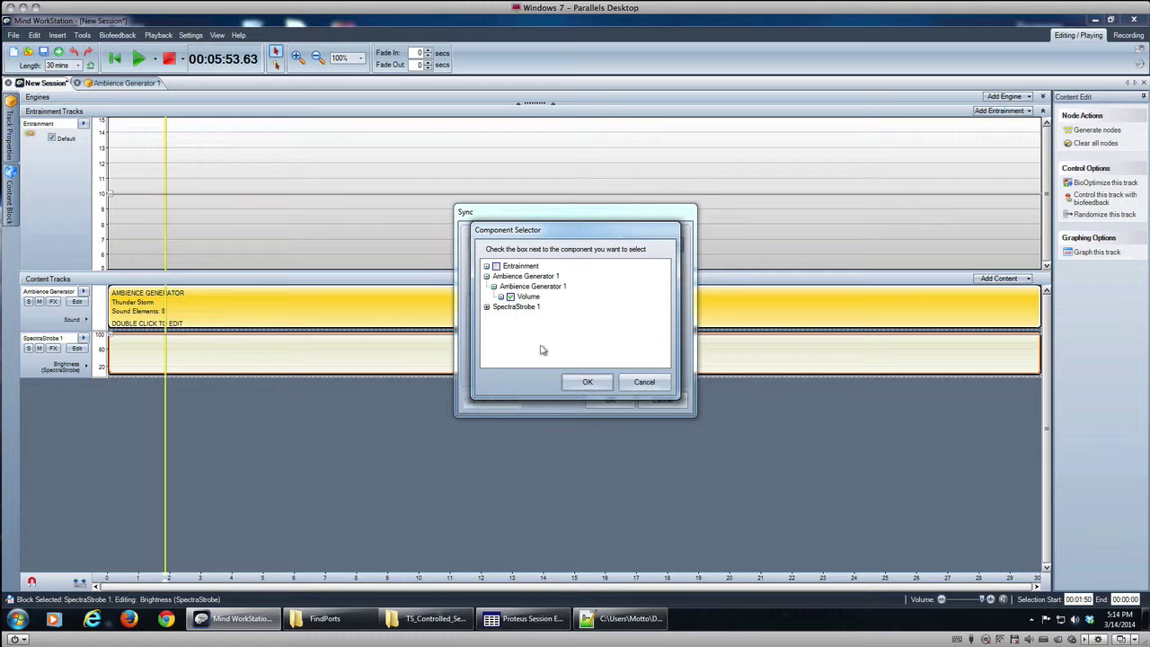
{"action": "left_click", "coordinate": [578, 382]}
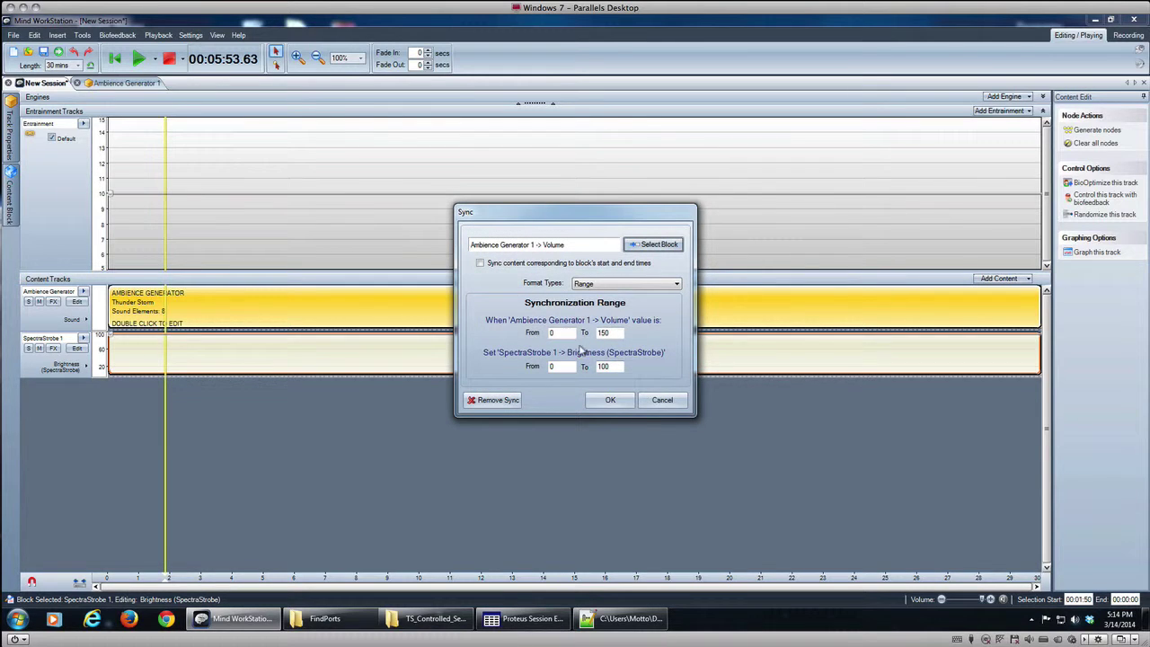
Set the upper limit of the synced ambience volume range to 100, apply the sync, and compare the strobe curve with the volume nodes.
{"action": "left_click_drag", "start_coordinate": [621, 332], "coordinate": [586, 334]}
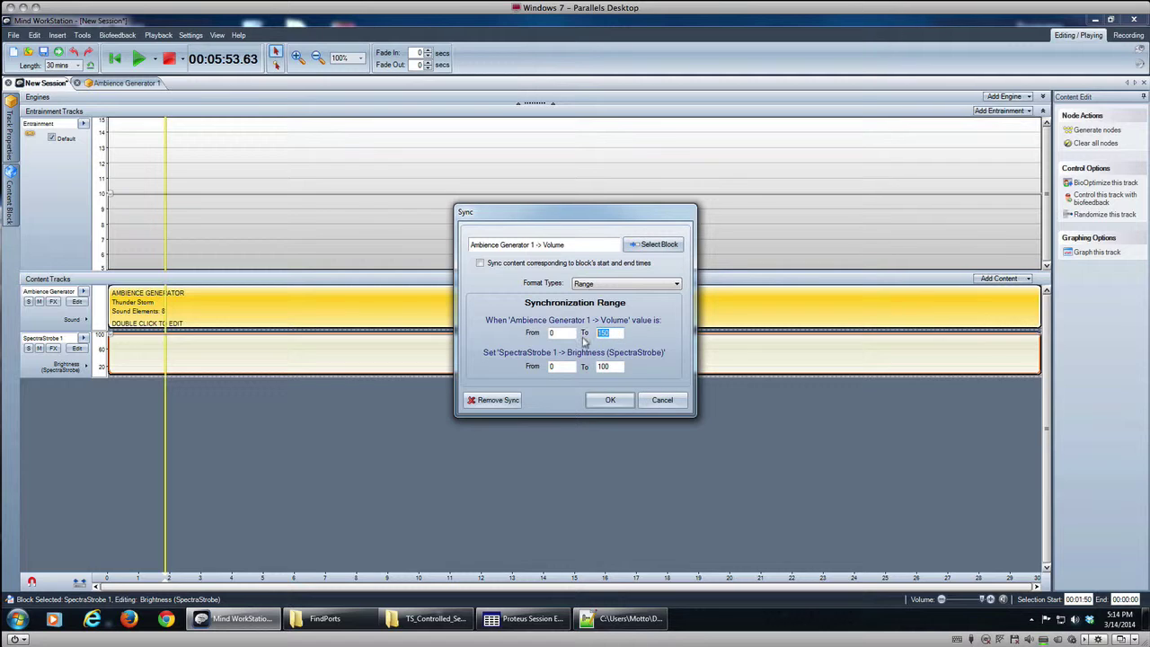
{"action": "type", "text": "1"}
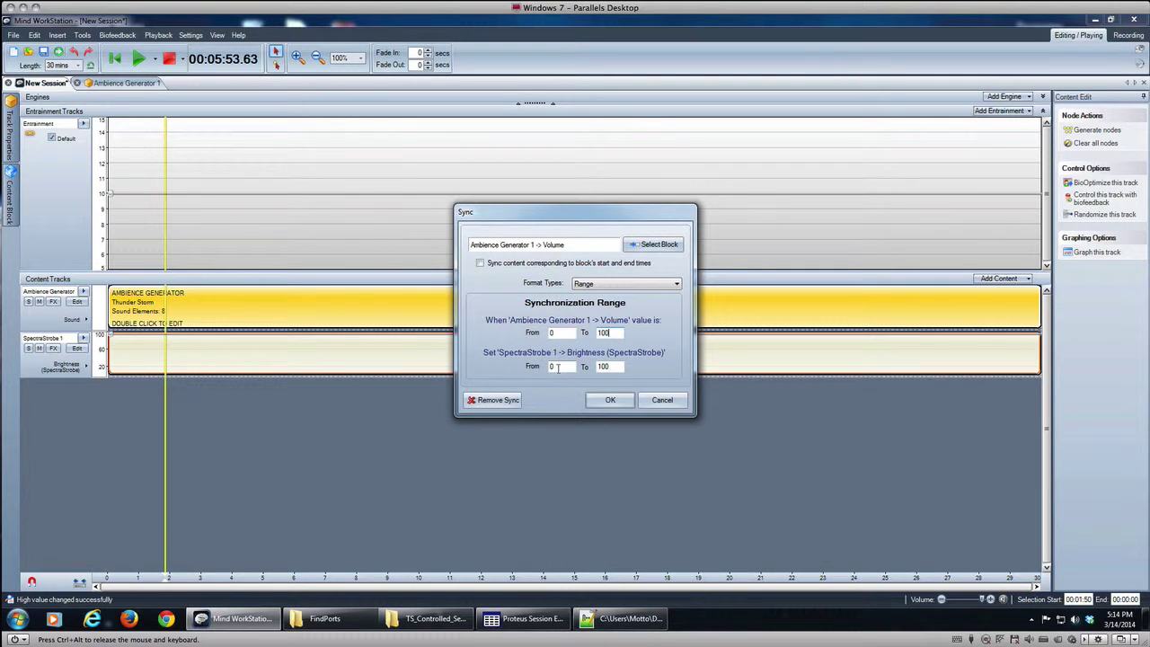
{"action": "left_click", "coordinate": [603, 401]}
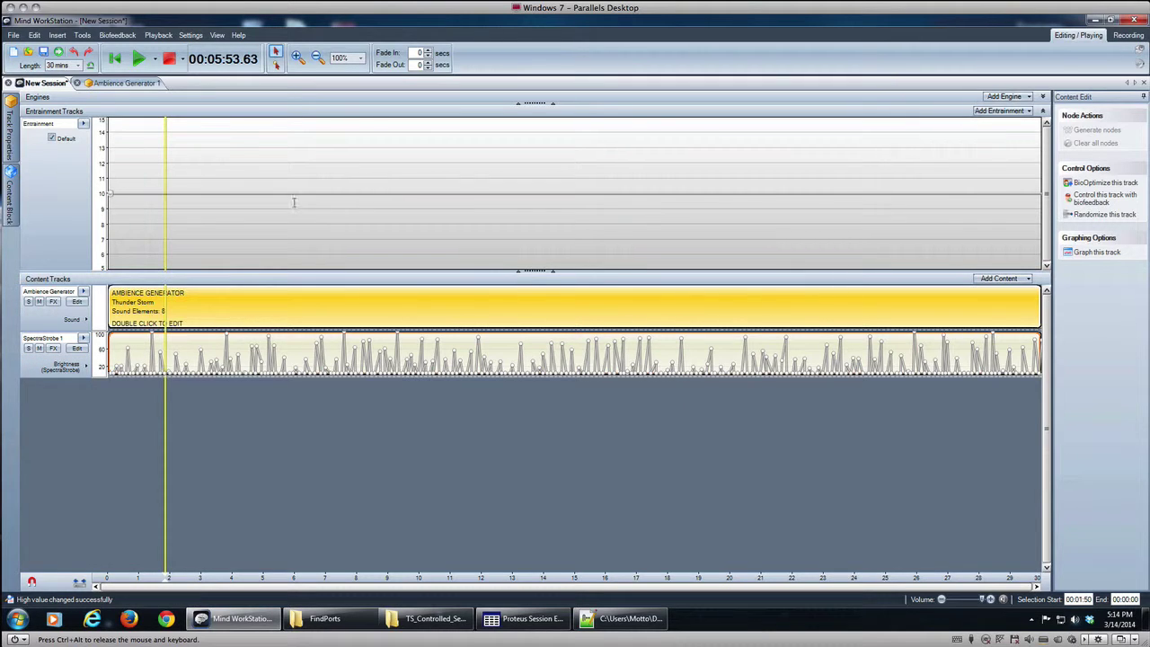
{"action": "left_click", "coordinate": [131, 83]}
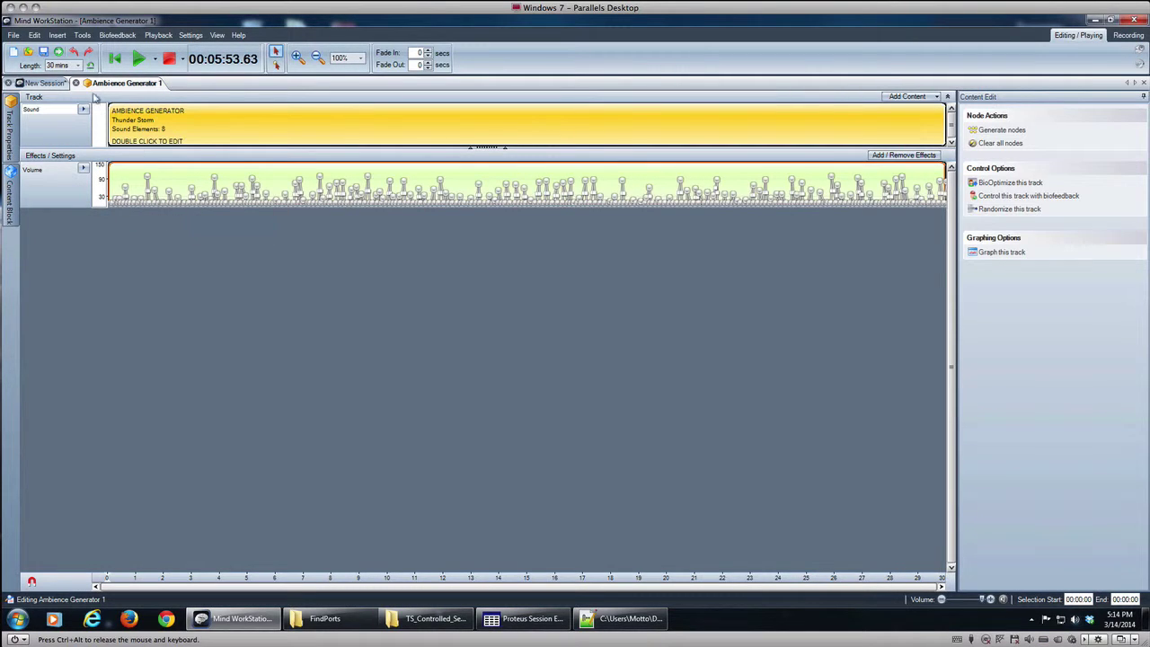
{"action": "left_click", "coordinate": [40, 84]}
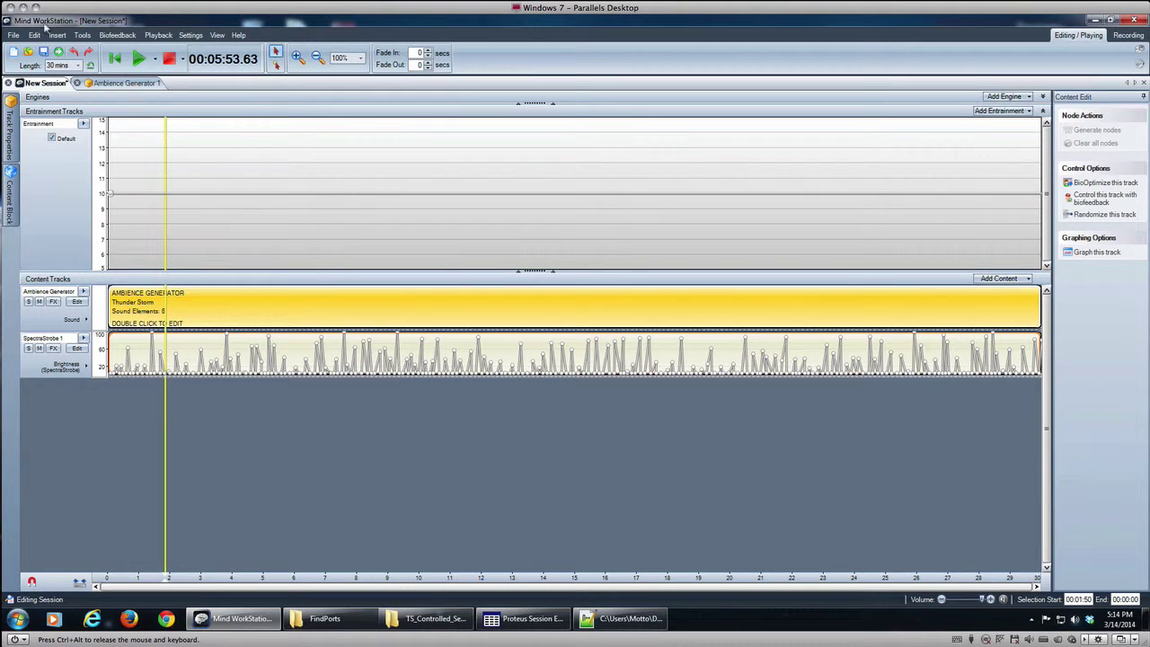
Start a second Ambience Generator for the session and load the Thunder Storm preset into it.
{"action": "left_click", "coordinate": [114, 58]}
{"action": "left_click", "coordinate": [56, 35]}
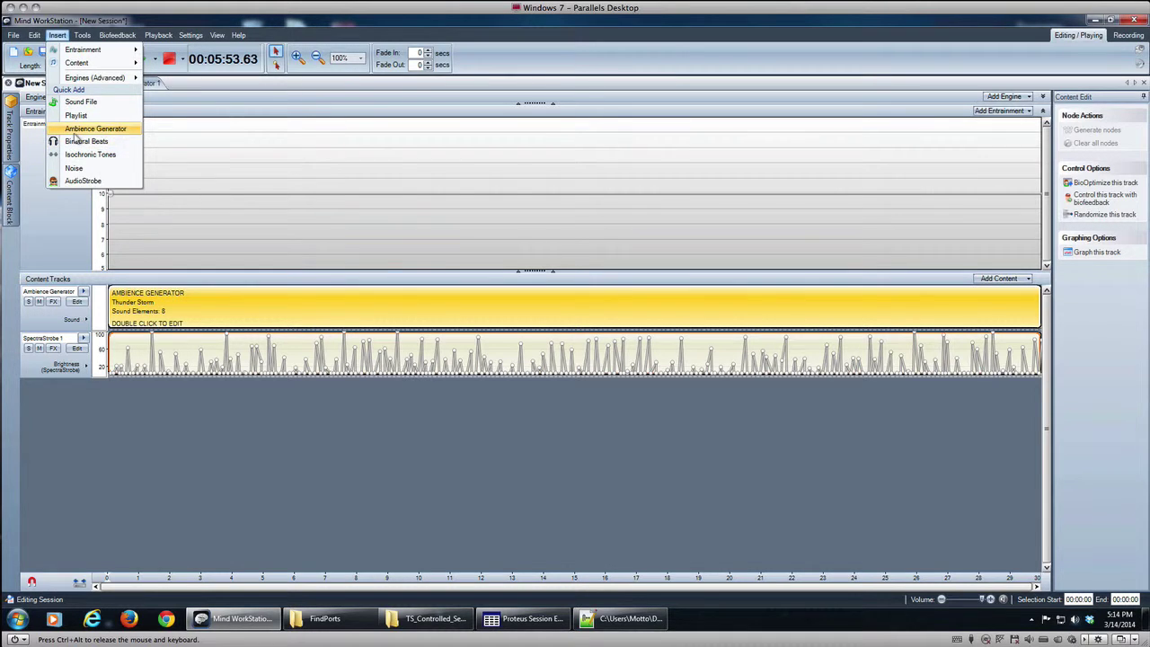
{"action": "left_click", "coordinate": [90, 128]}
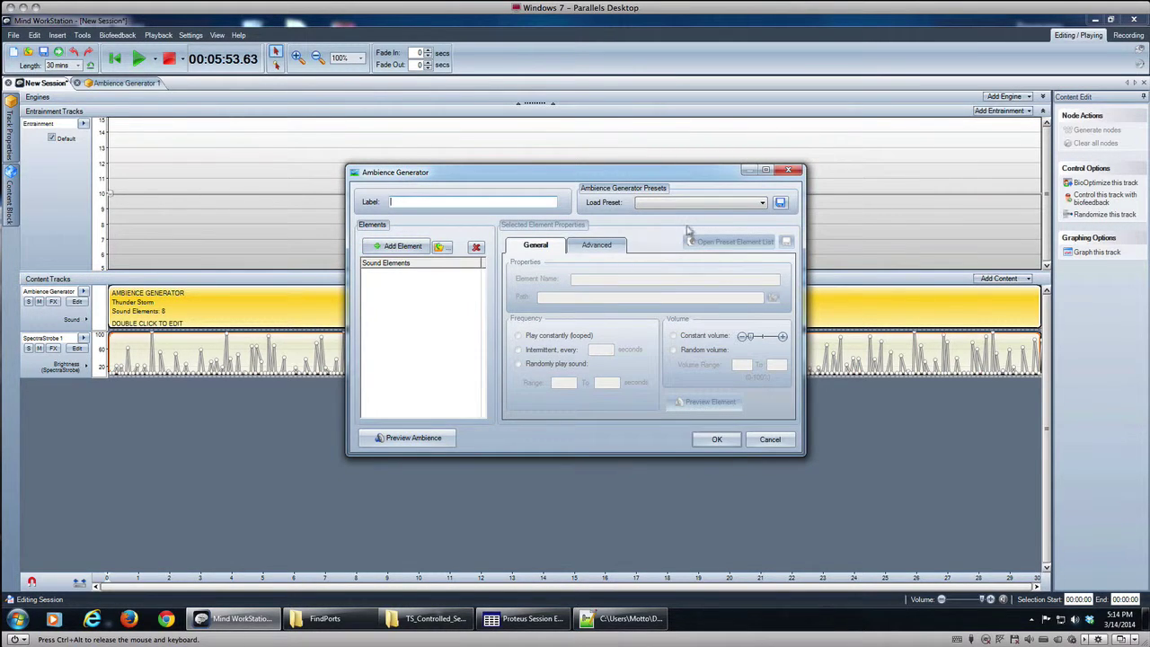
{"action": "left_click", "coordinate": [692, 203]}
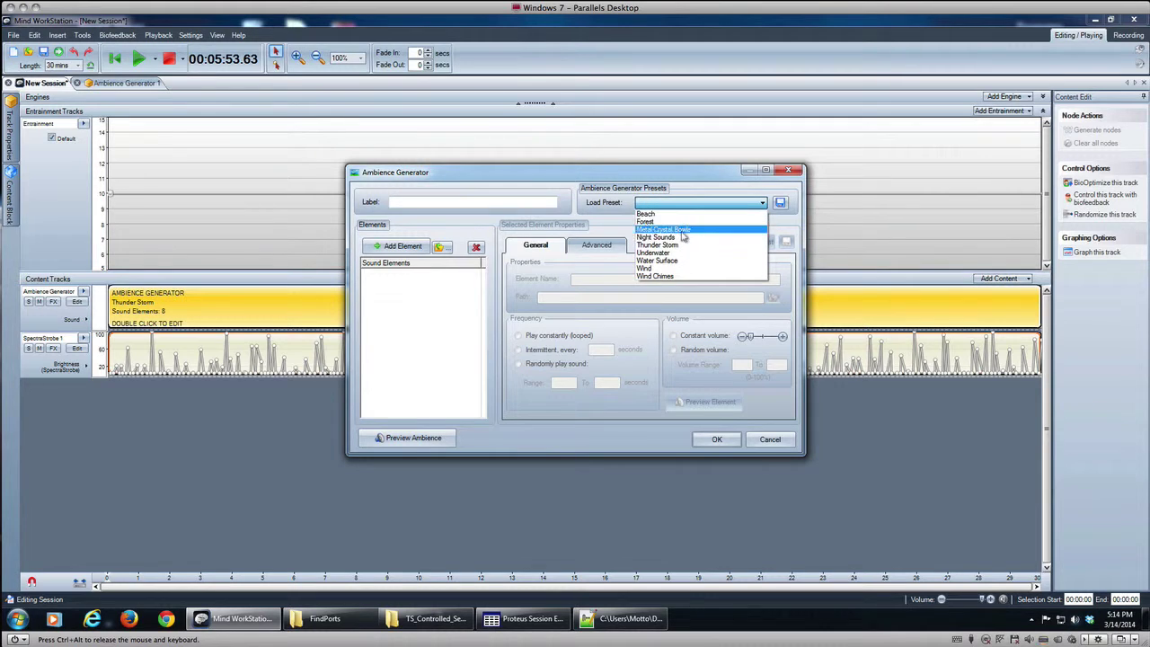
{"action": "left_click", "coordinate": [679, 245]}
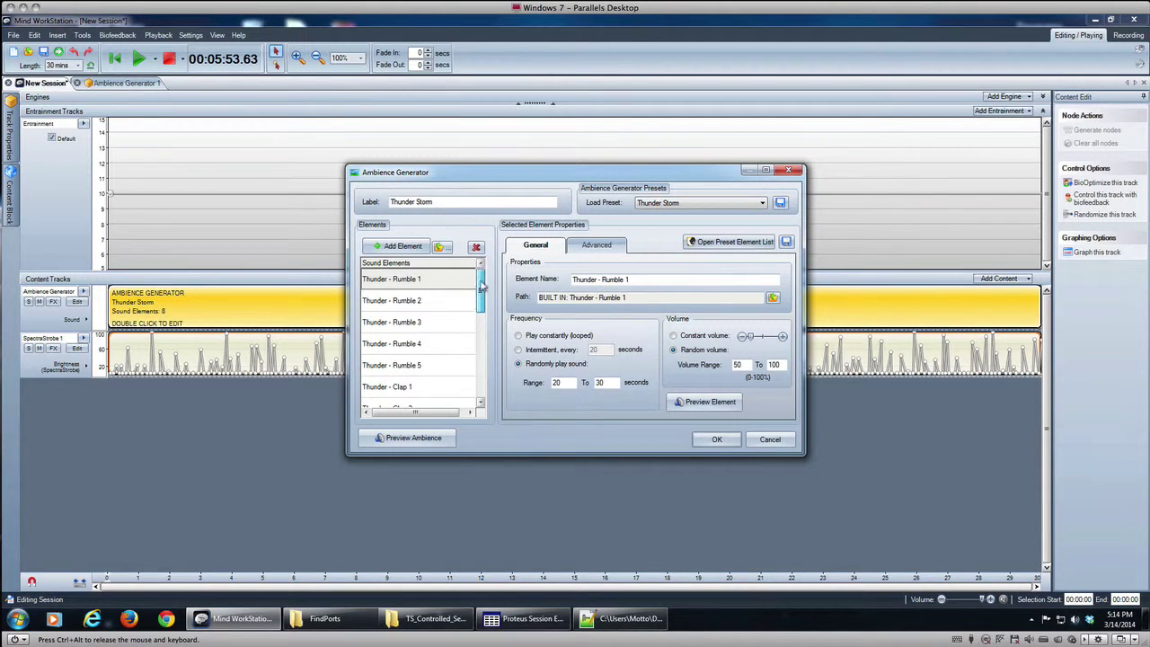
Remove the five Thunder - Rumble elements, 1 through 5, from the new ambience.
{"action": "left_click", "coordinate": [440, 281]}
{"action": "left_click", "coordinate": [476, 247]}
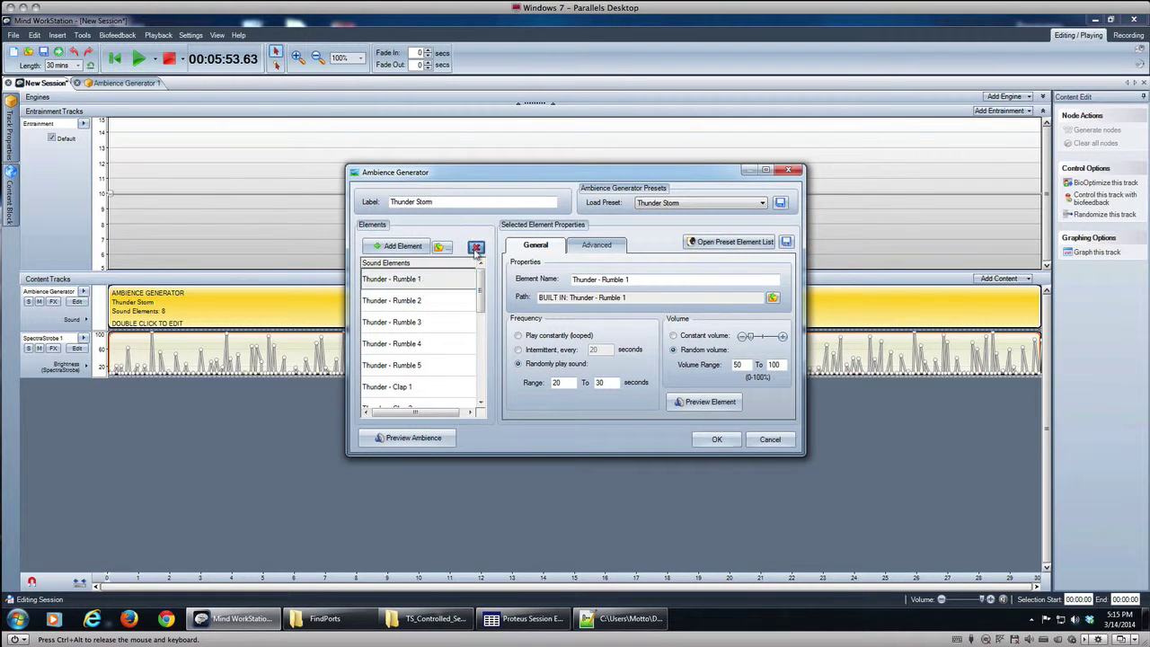
{"action": "left_click", "coordinate": [477, 248]}
{"action": "left_click", "coordinate": [476, 247]}
{"action": "left_click", "coordinate": [476, 248]}
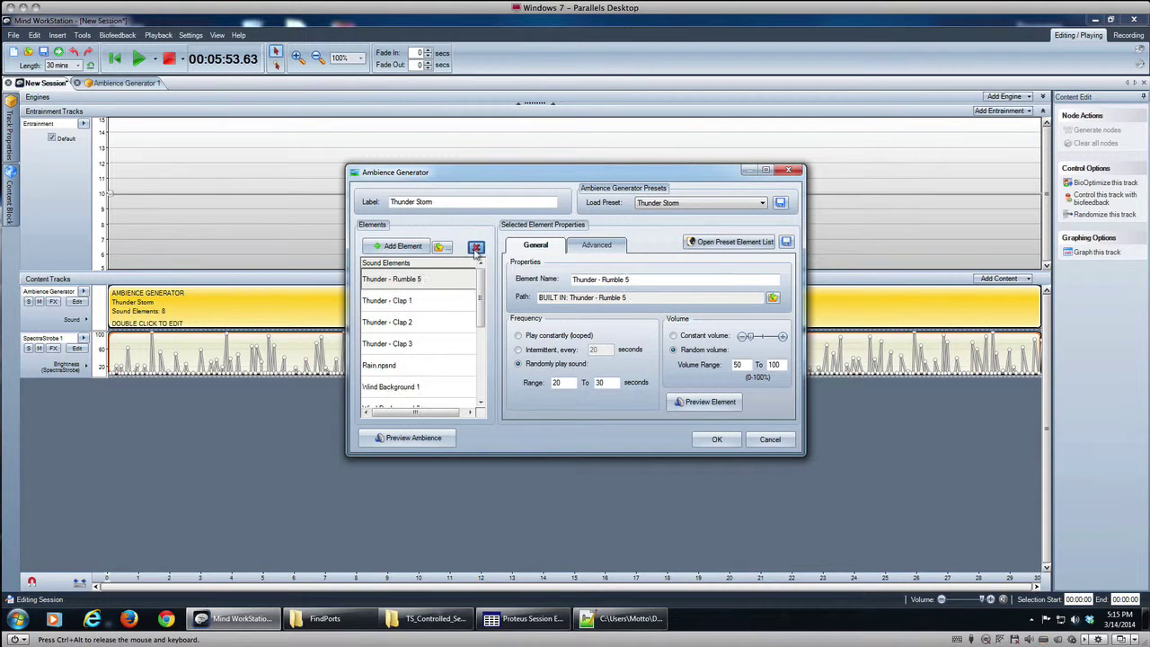
{"action": "left_click", "coordinate": [477, 248]}
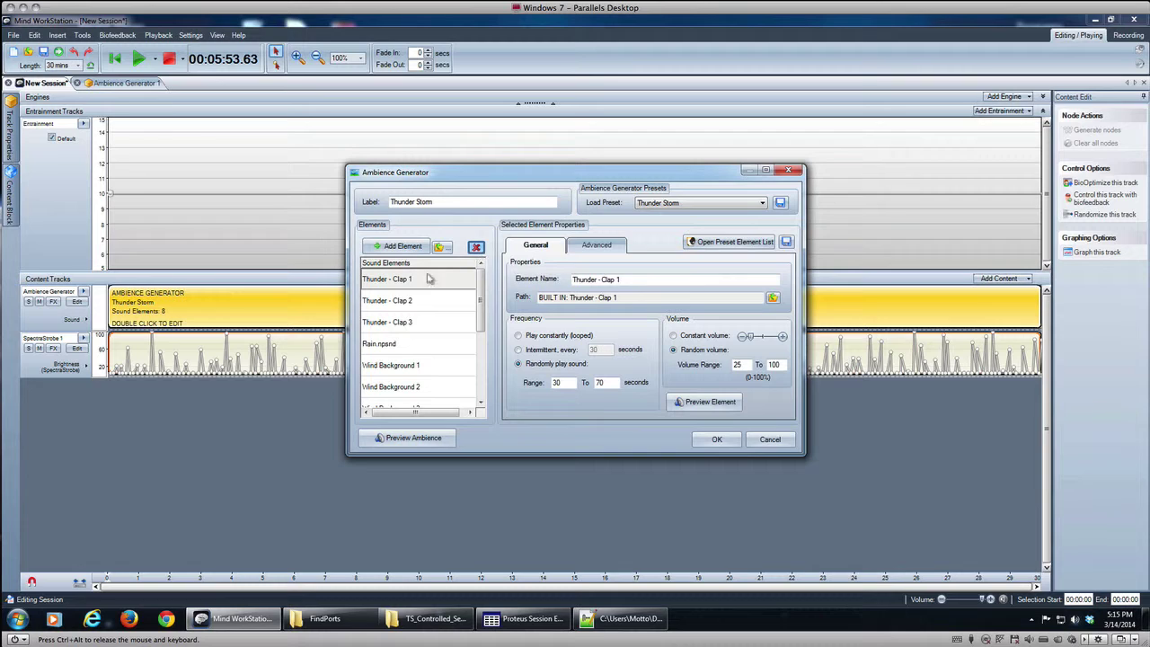
Check the Thunder - Clap 2 and Gust 2 element settings, and add the reduced Thunder Storm ambience as a content track.
{"action": "left_click", "coordinate": [416, 305]}
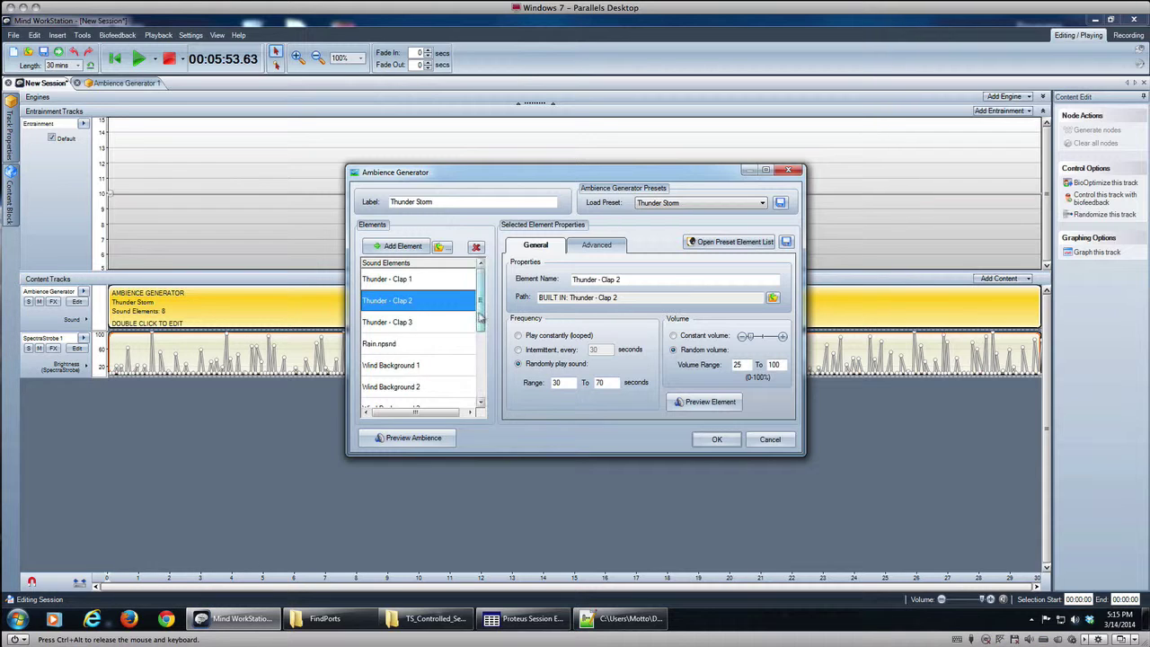
{"action": "left_click_drag", "start_coordinate": [481, 320], "coordinate": [481, 379]}
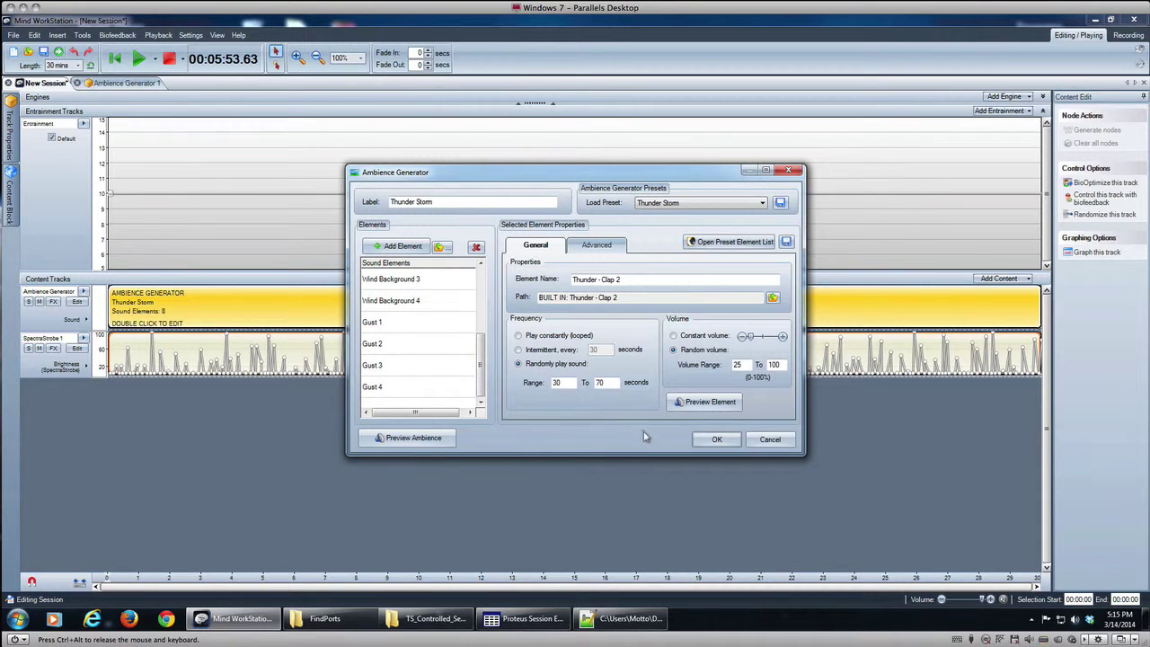
{"action": "left_click", "coordinate": [409, 347]}
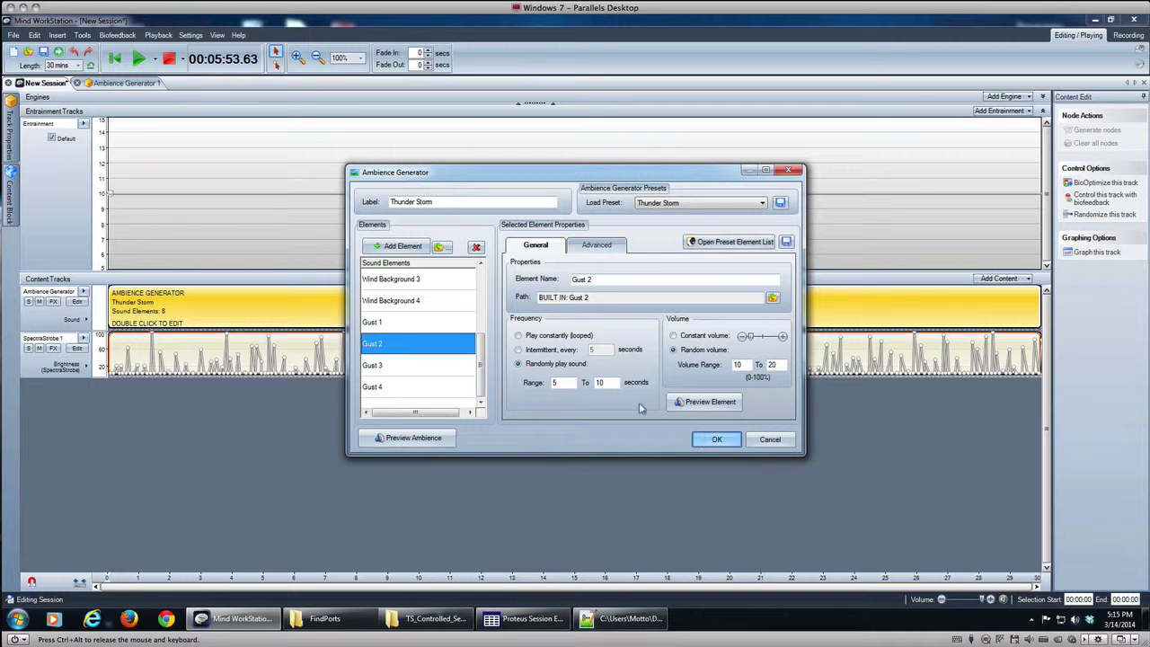
{"action": "left_click", "coordinate": [717, 439]}
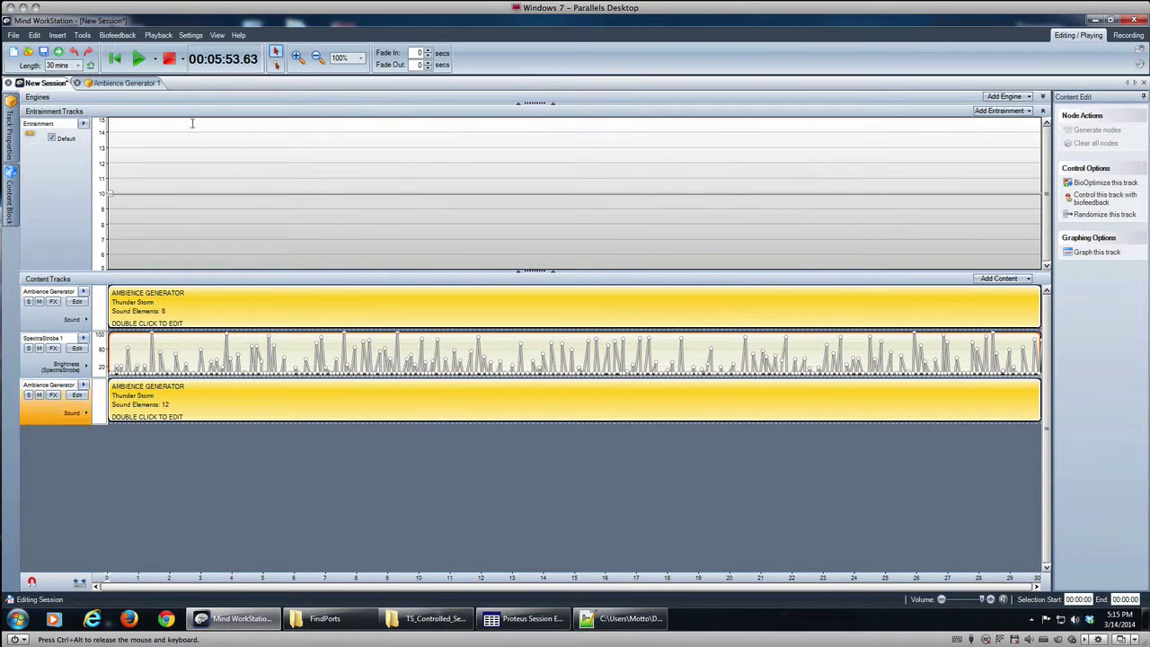
Preview the combined session from the start, jump ahead to between one and two minutes, and stop the playback.
{"action": "left_click", "coordinate": [138, 59]}
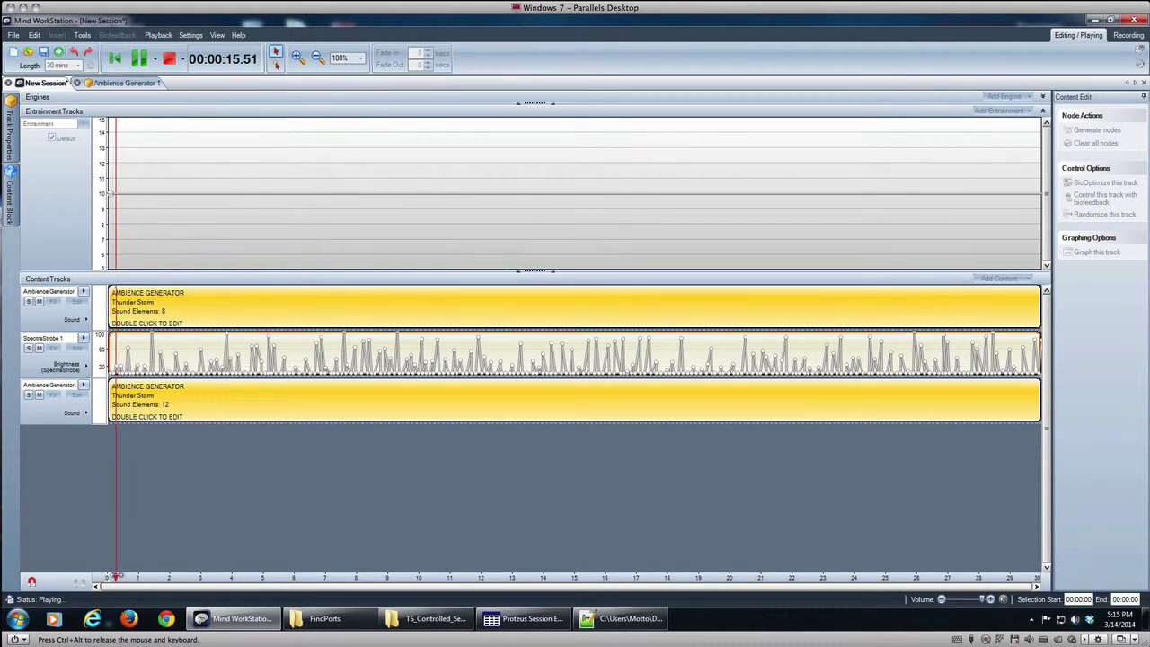
{"action": "left_click_drag", "start_coordinate": [126, 577], "coordinate": [148, 576]}
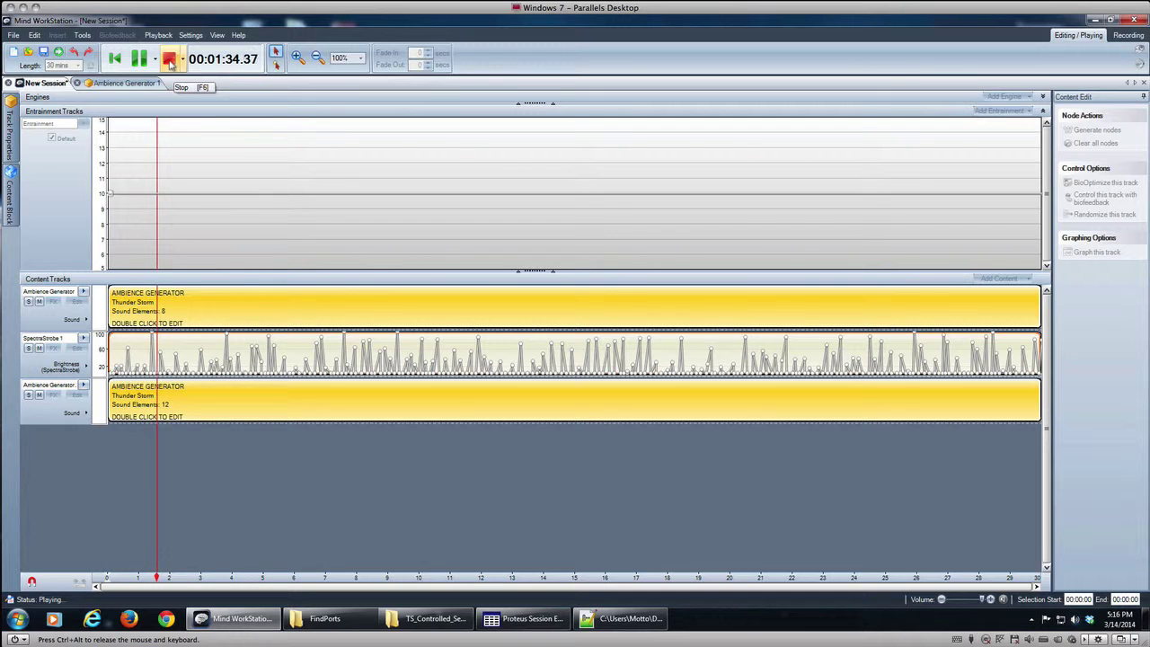
{"action": "left_click", "coordinate": [171, 66]}
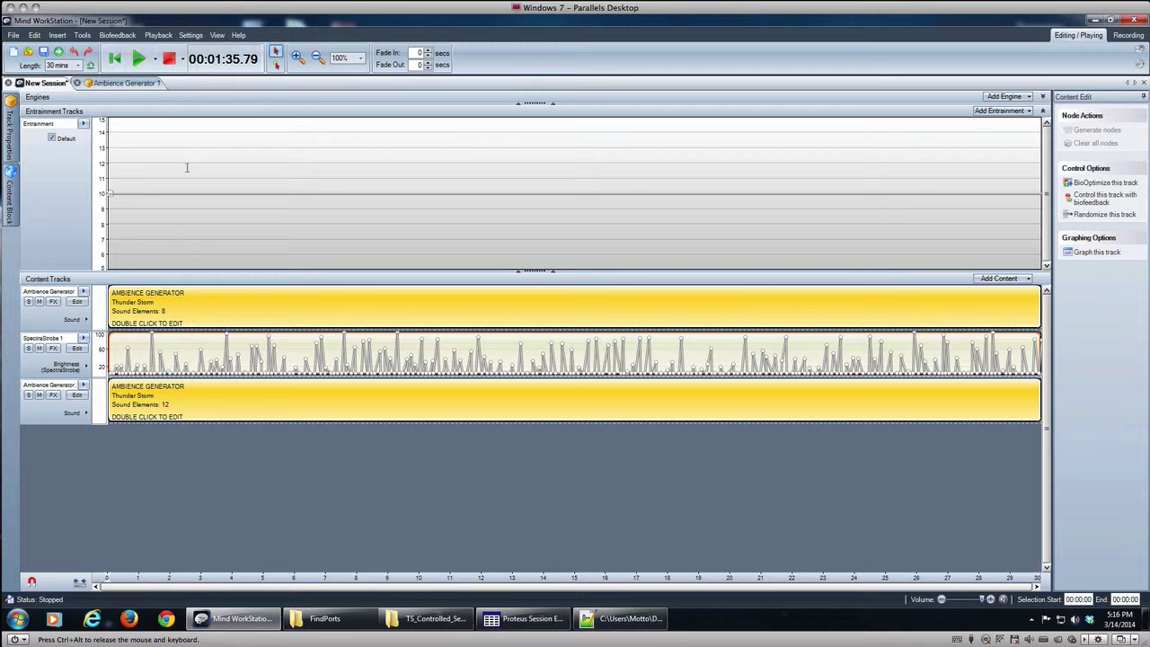
Review the SpectraStrobe block's sync settings without changing them, and check the volume nodes of the first ambience generator.
{"action": "right_click", "coordinate": [205, 355]}
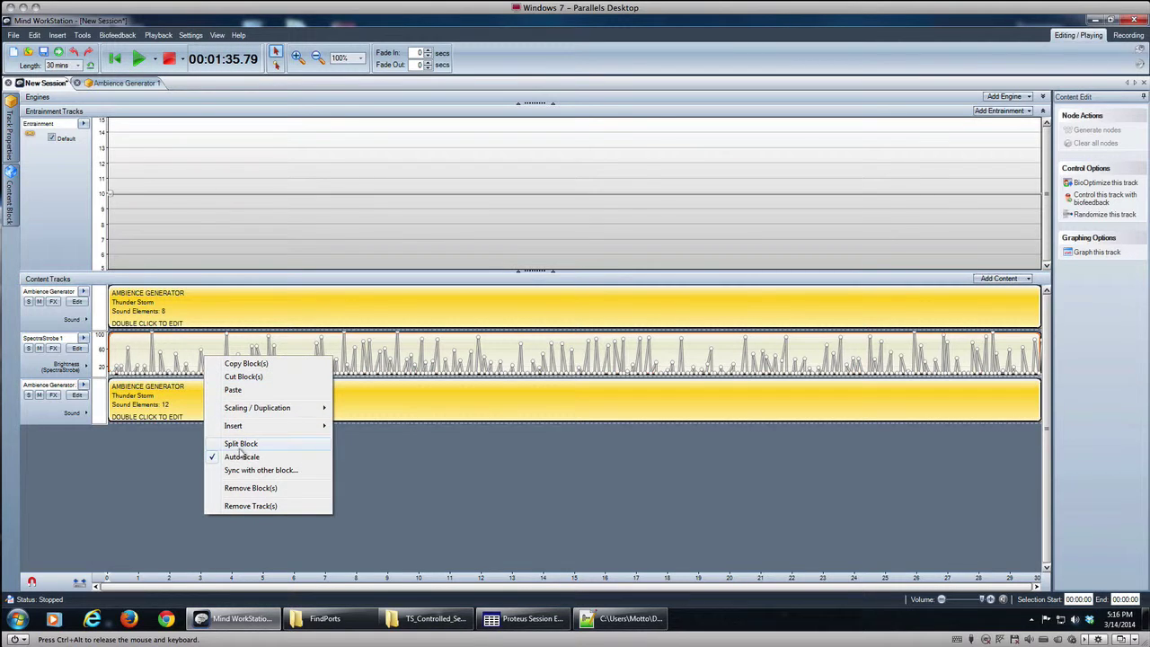
{"action": "left_click", "coordinate": [255, 471]}
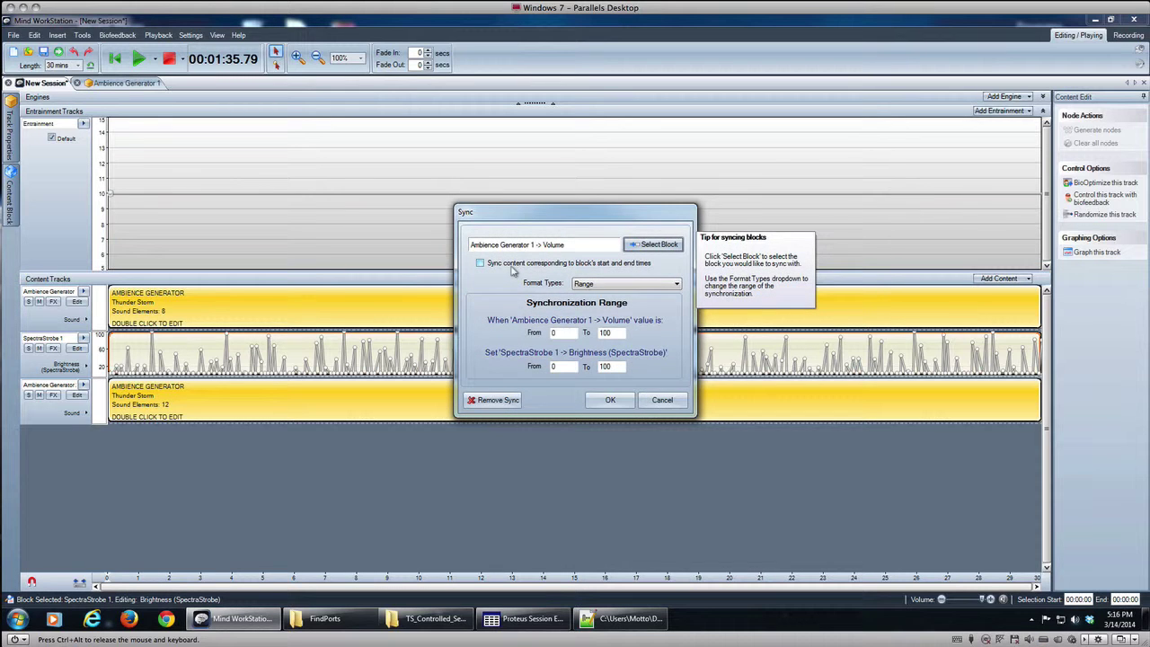
{"action": "left_click", "coordinate": [662, 400]}
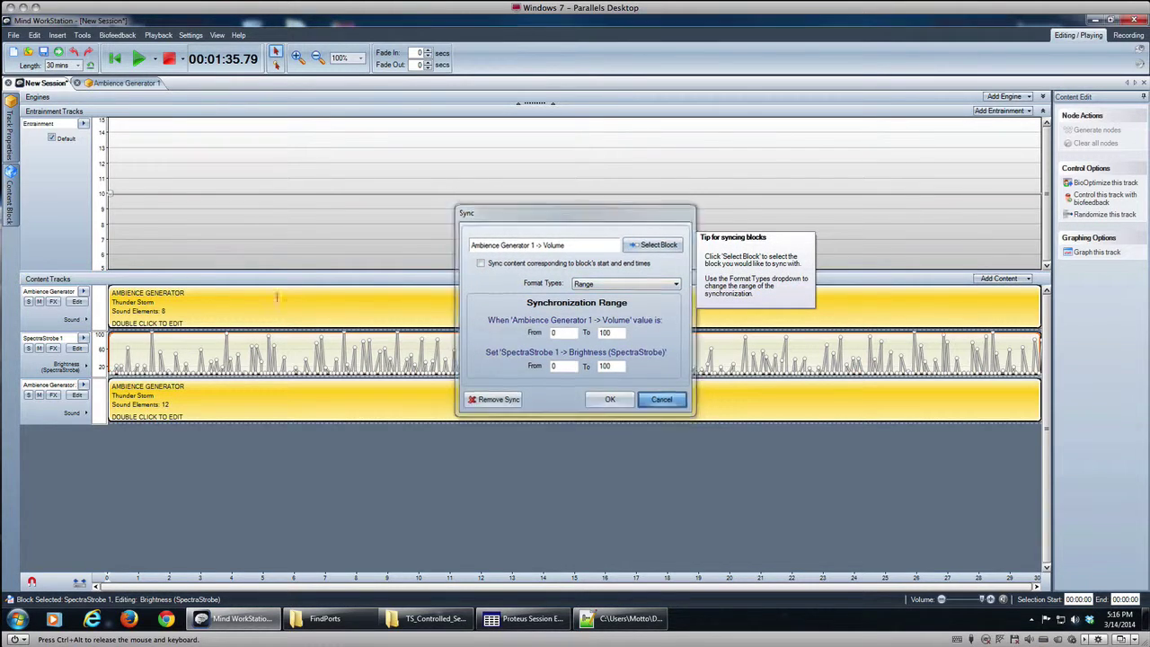
{"action": "left_click", "coordinate": [223, 305]}
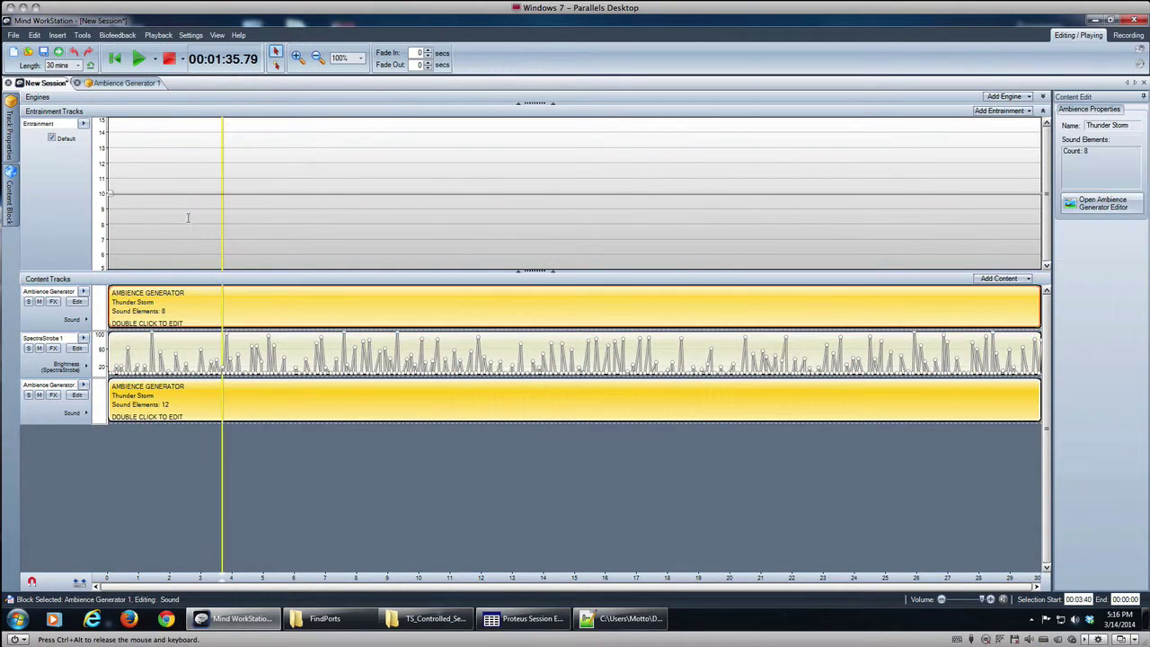
{"action": "left_click", "coordinate": [133, 83]}
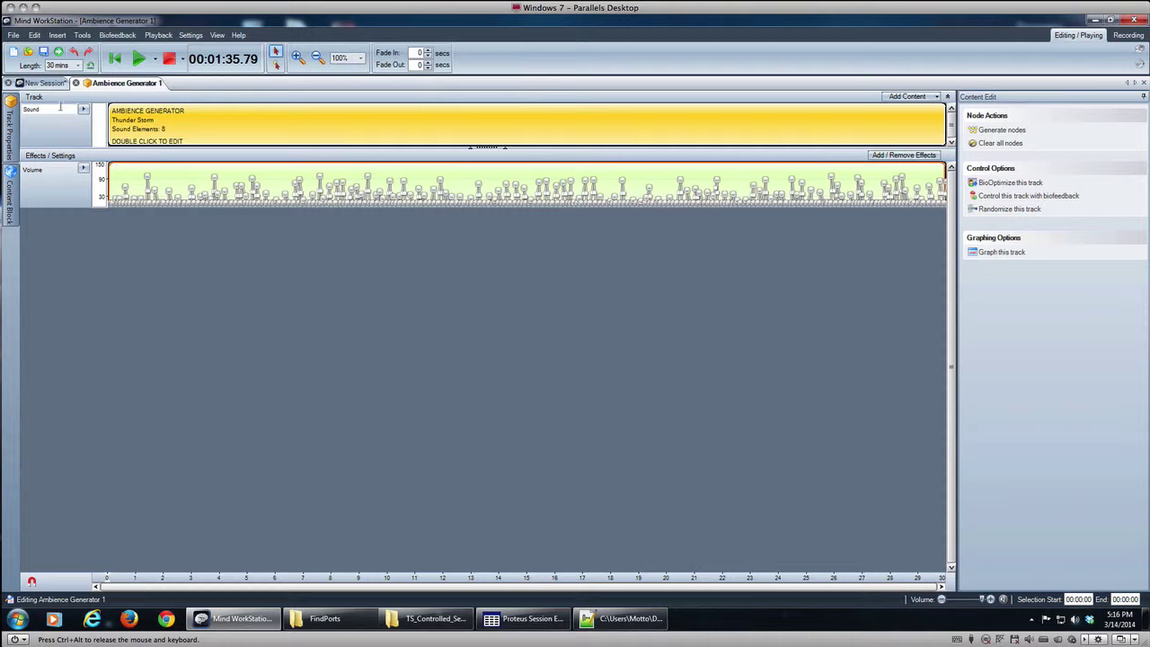
{"action": "left_click", "coordinate": [42, 83]}
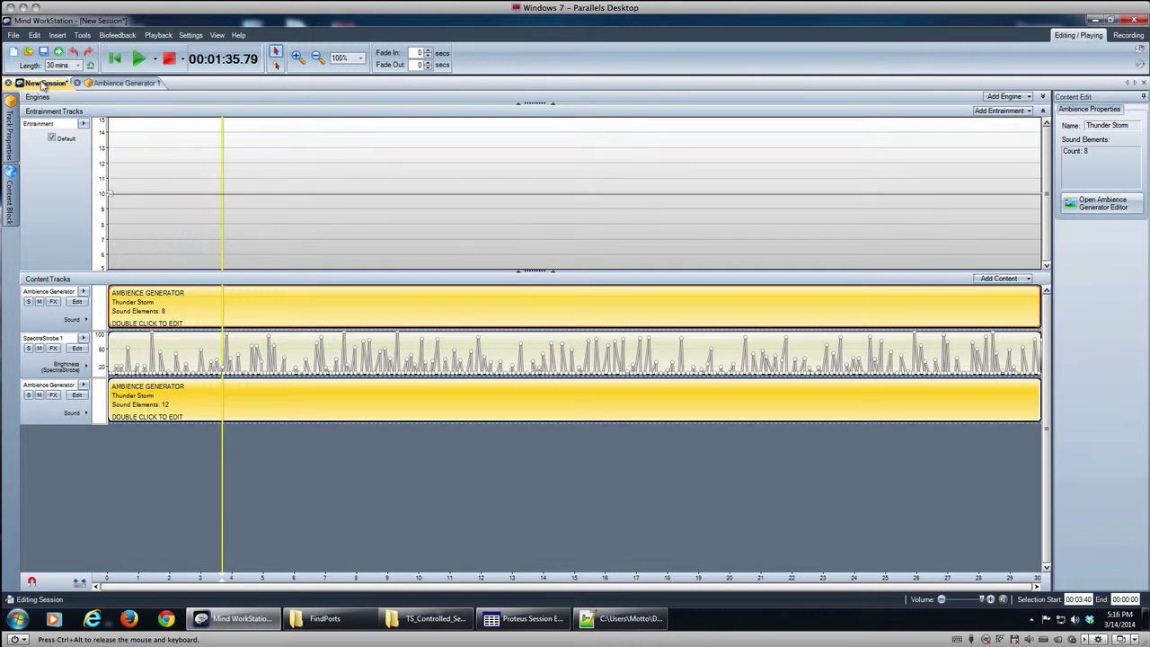